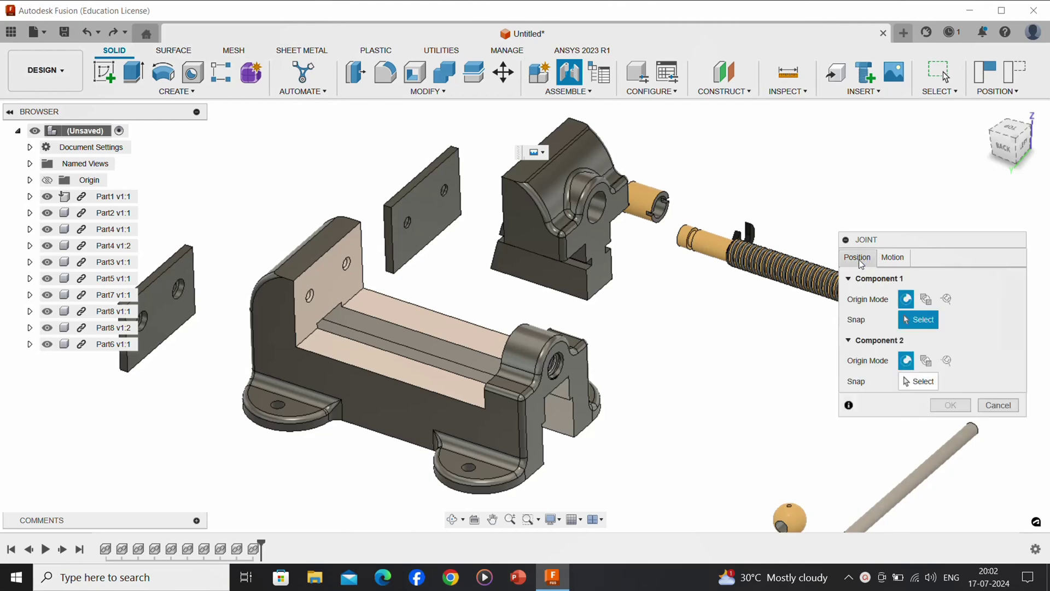
Create a rigid joint between the base's fixed-jaw screw hole and the matching hole on the back of the nearest jaw plate.
scroll(311, 301, up, 4)
click(310, 307)
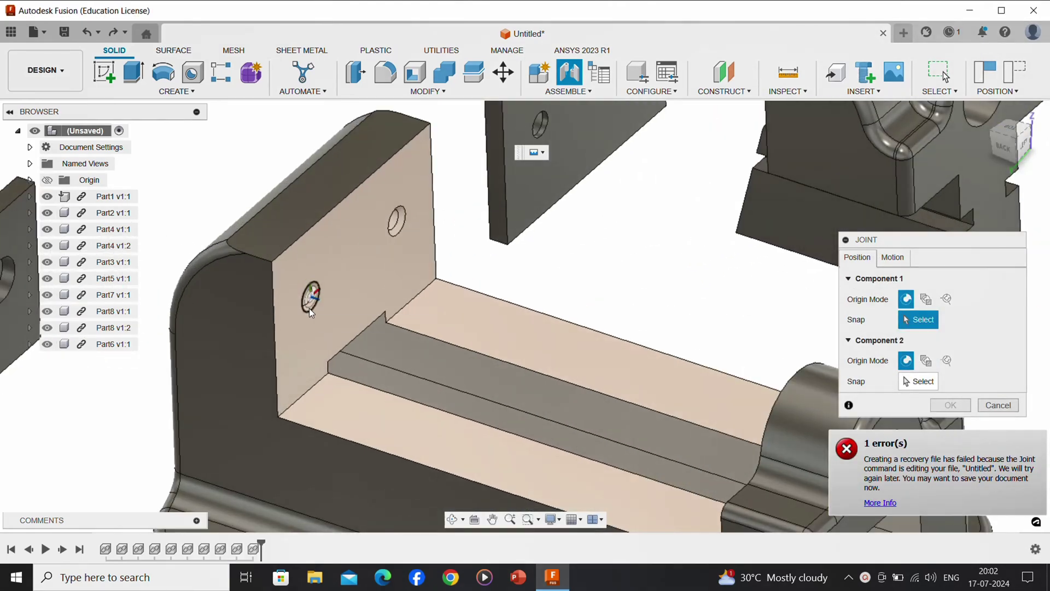
scroll(328, 306, down, 6)
shift+middle_drag(242, 330, 354, 309)
scroll(434, 472, up, 4)
scroll(439, 488, up, 2)
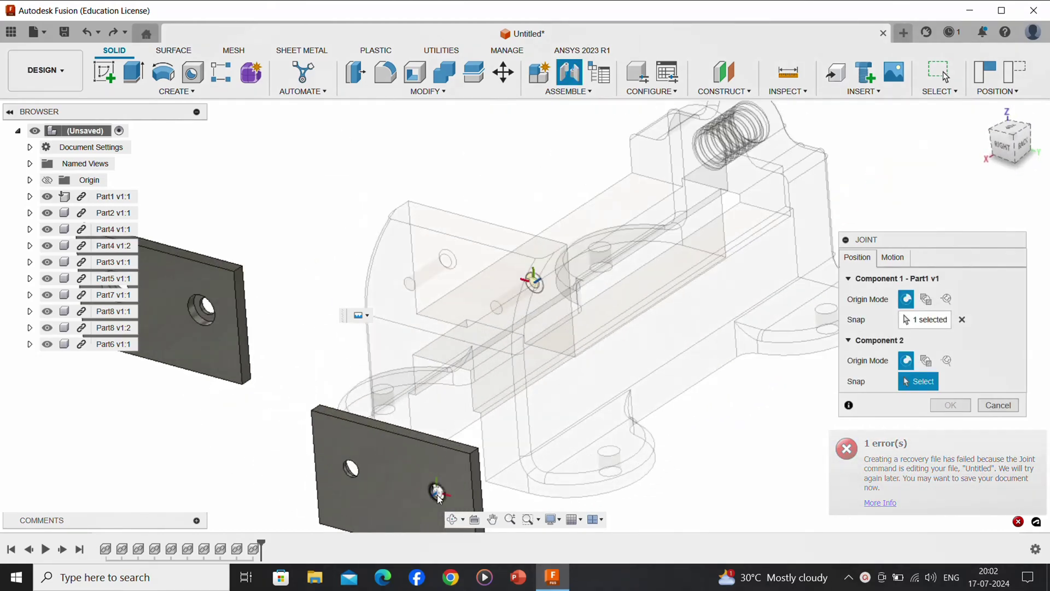
click(439, 488)
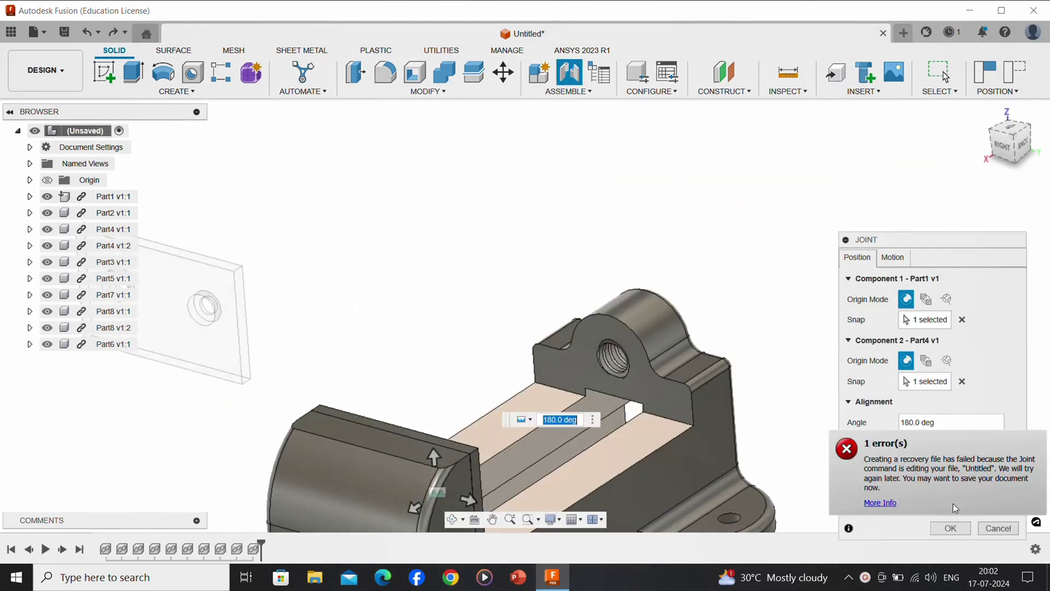
click(893, 258)
click(952, 334)
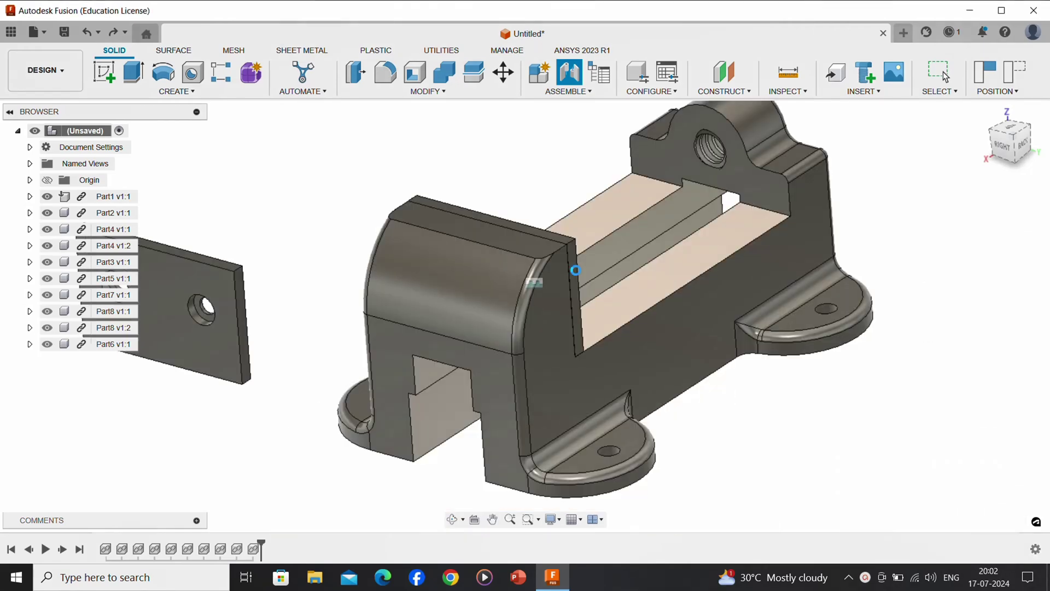
Create a rigid joint attaching the remaining loose jaw plate to the movable jaw by their matching screw holes.
shift+middle_drag(553, 278, 527, 259)
scroll(528, 257, down, 5)
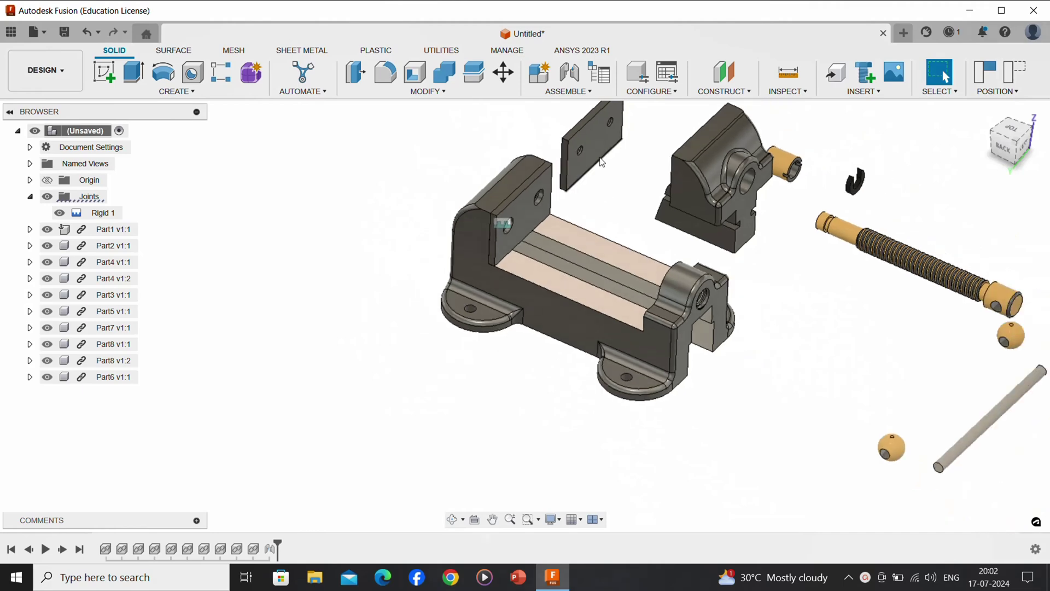
scroll(577, 132, up, 6)
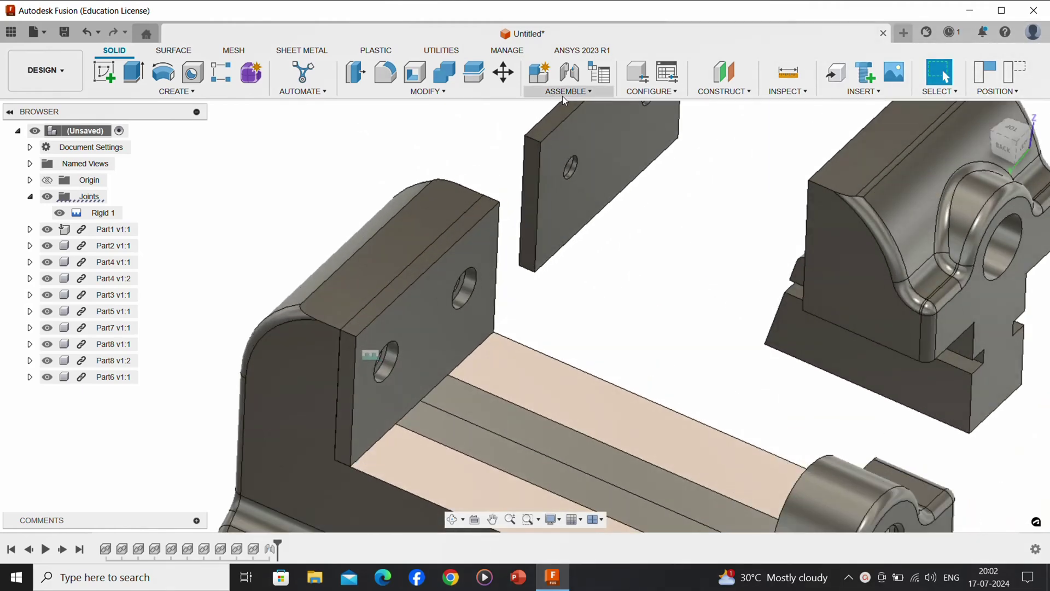
click(564, 95)
click(572, 135)
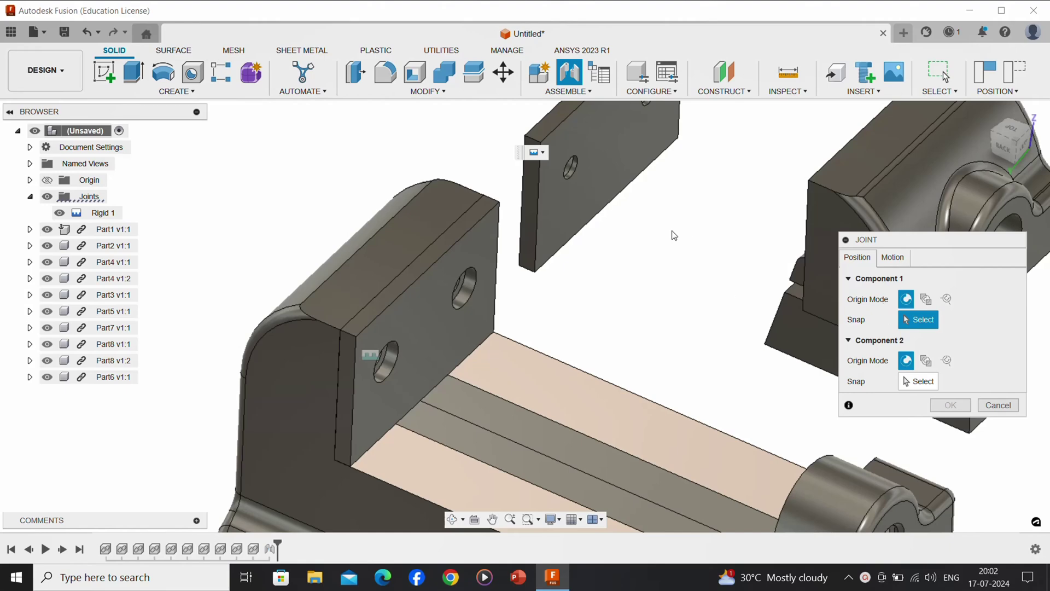
click(577, 178)
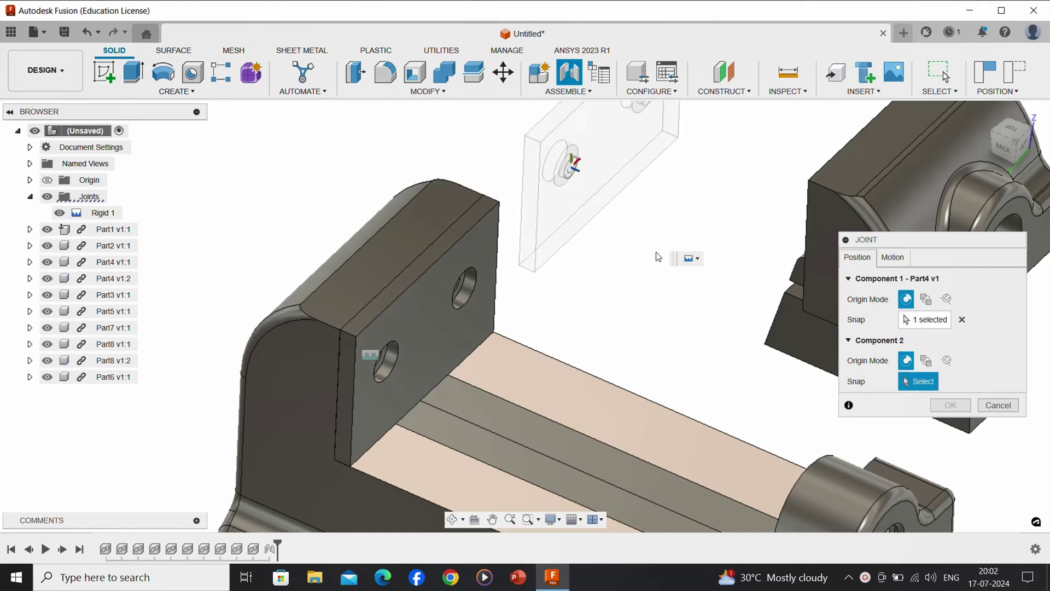
shift+middle_drag(656, 252, 700, 262)
scroll(781, 193, down, 4)
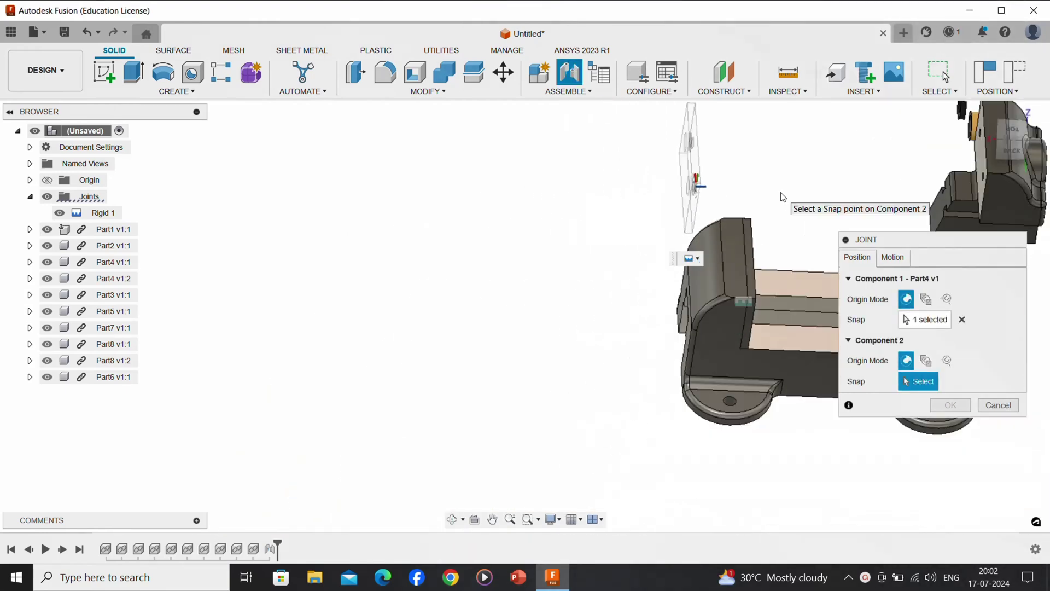
scroll(783, 197, up, 5)
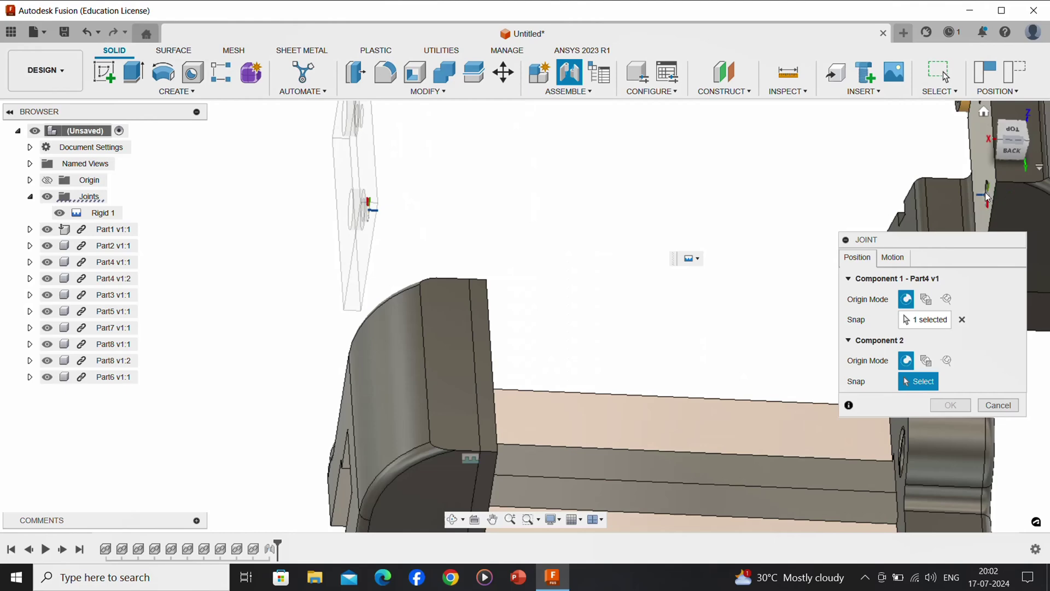
click(987, 191)
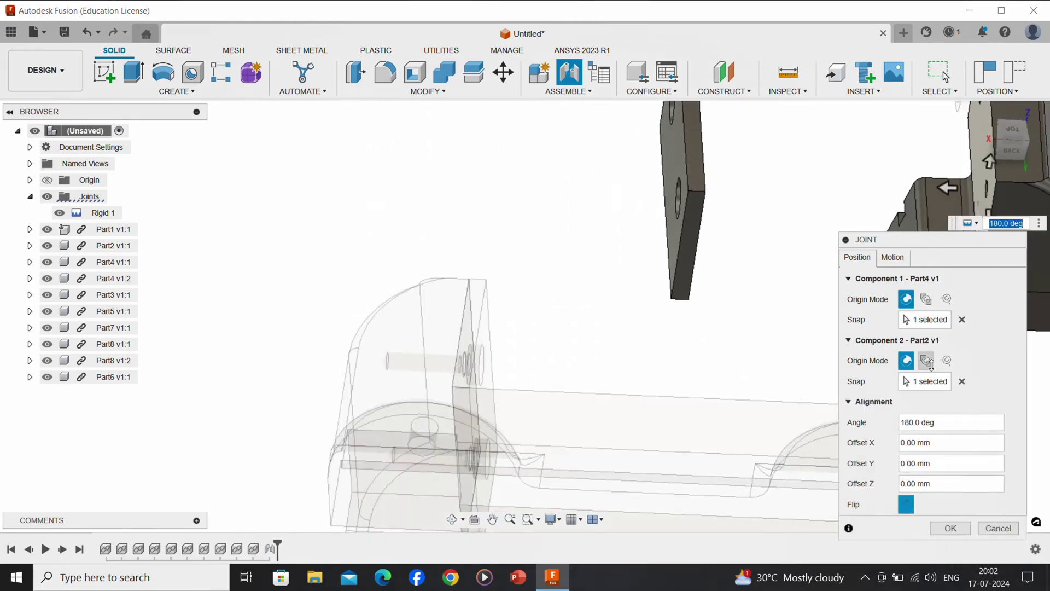
click(951, 529)
Start a new joint for the movable jaw with Slider as its motion type.
scroll(696, 335, down, 5)
shift+middle_drag(624, 228, 744, 234)
scroll(758, 206, up, 2)
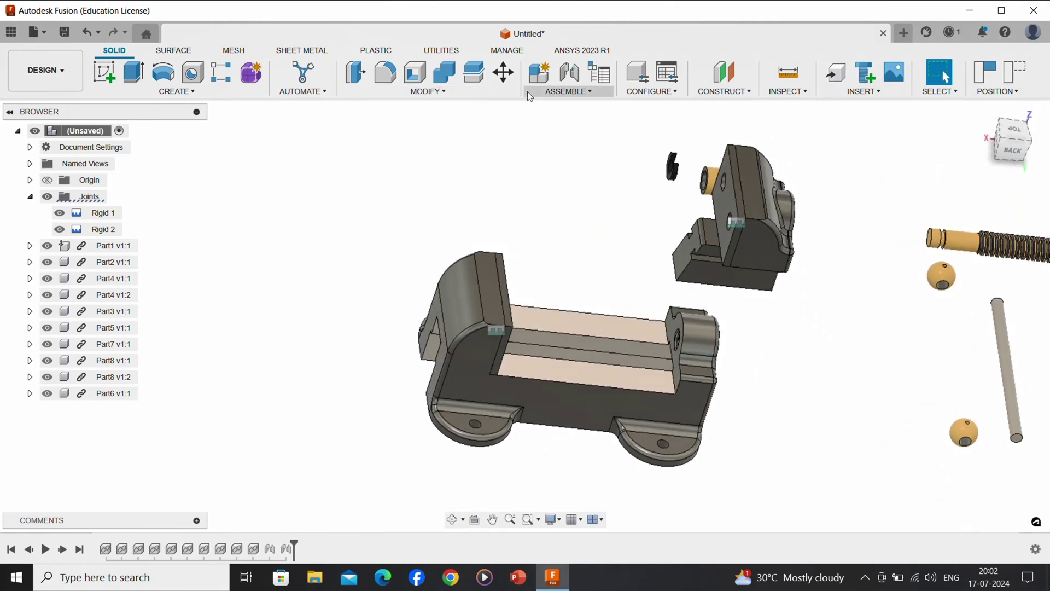
click(567, 91)
click(570, 119)
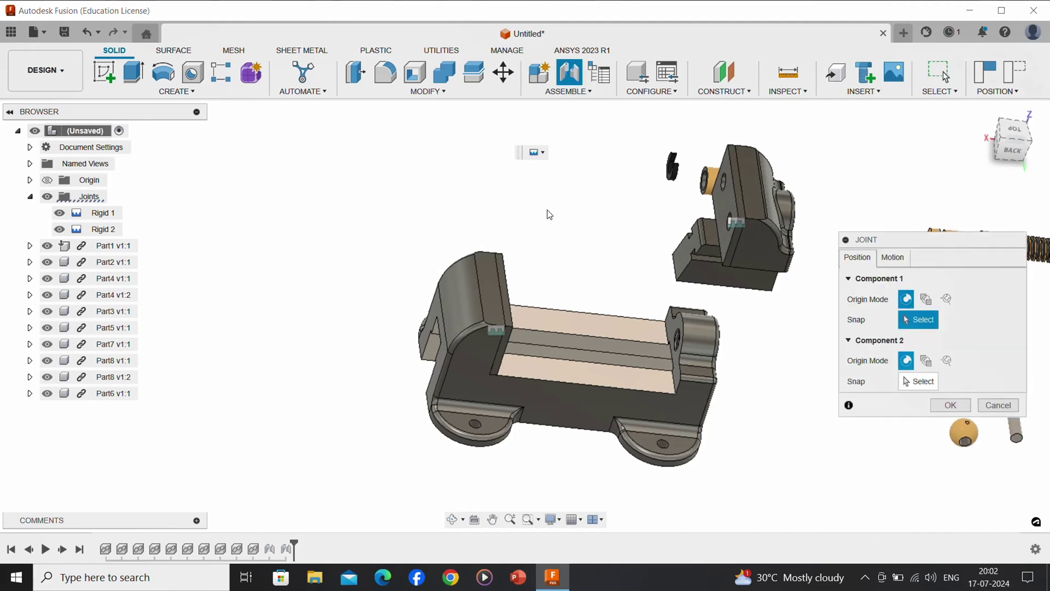
click(891, 257)
click(911, 279)
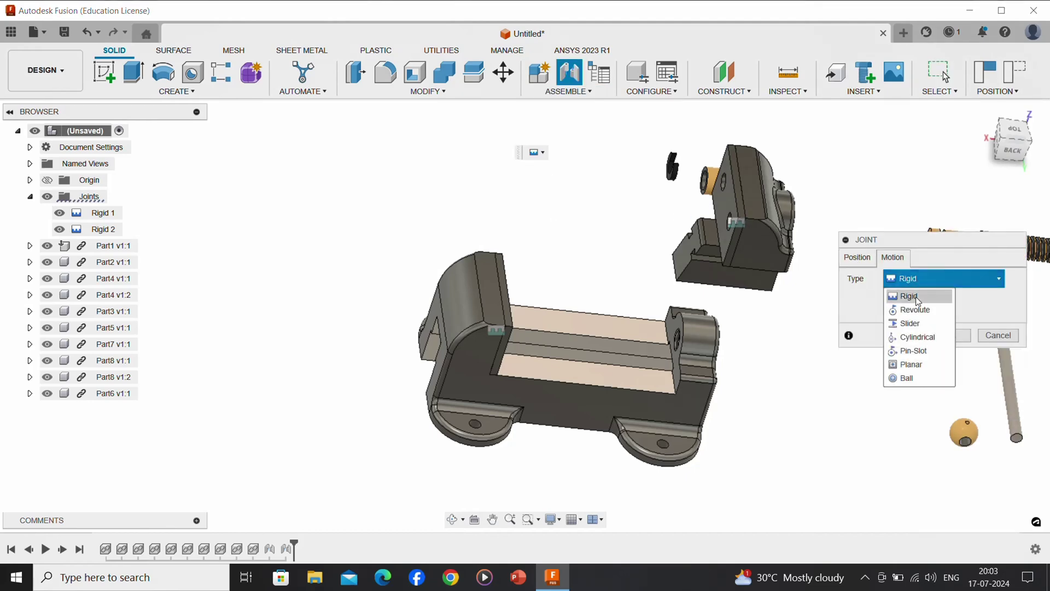
click(915, 319)
click(858, 257)
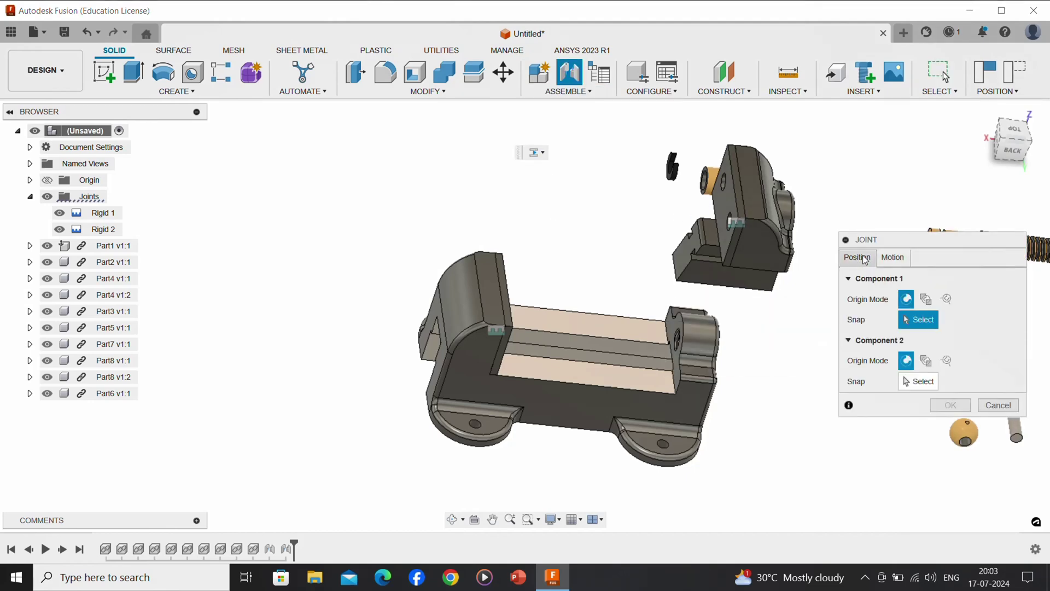
Snap the movable jaw plate's hole to the fixed jaw plate's hole, and create the slider joint along the Z axis after previewing it.
shift+middle_drag(654, 220, 481, 268)
scroll(711, 183, up, 5)
click(713, 177)
scroll(715, 173, down, 5)
scroll(456, 251, up, 6)
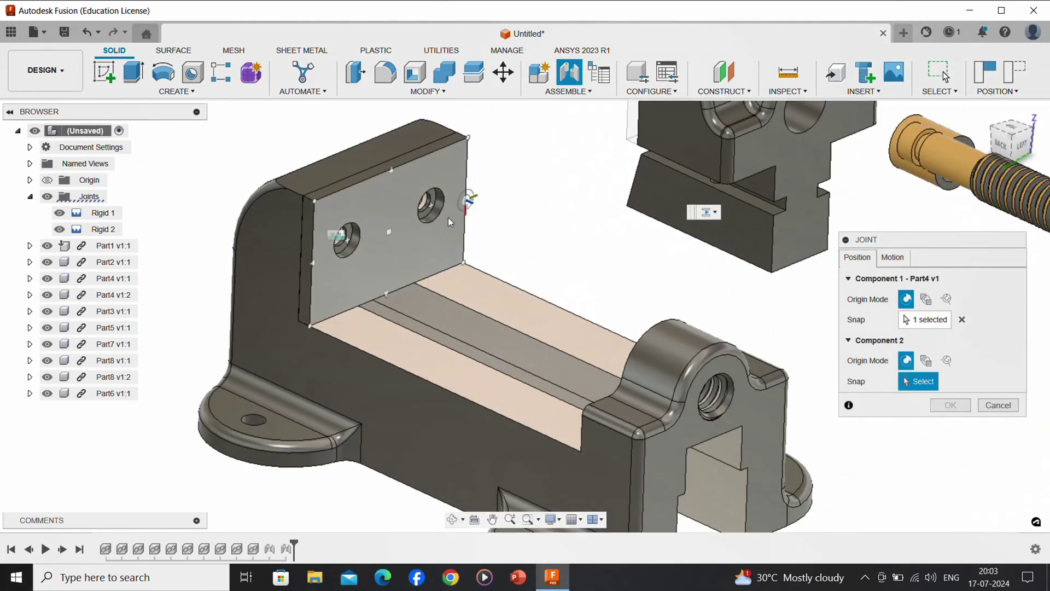
click(435, 211)
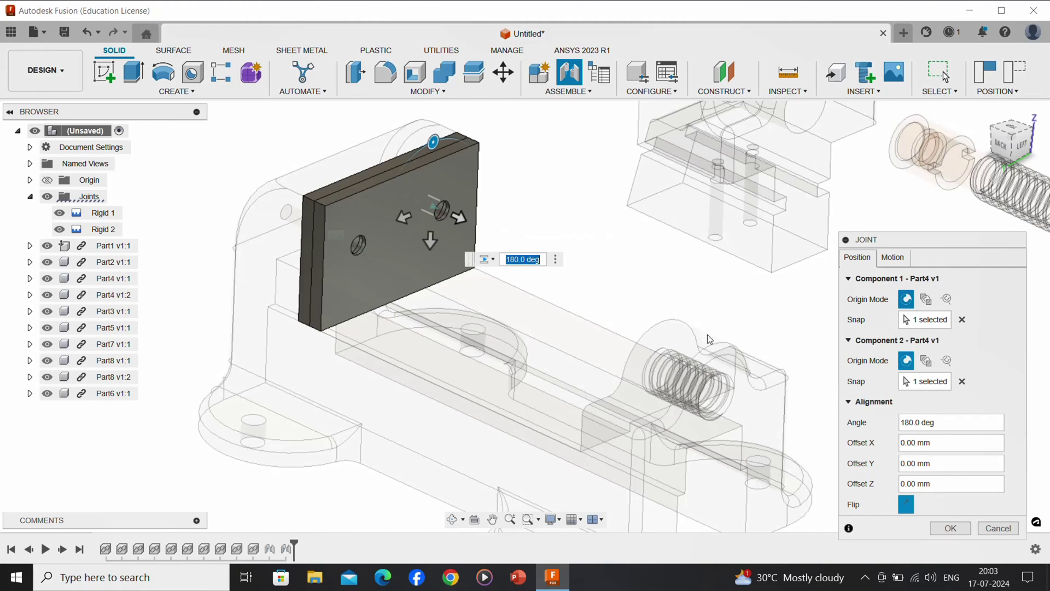
click(894, 257)
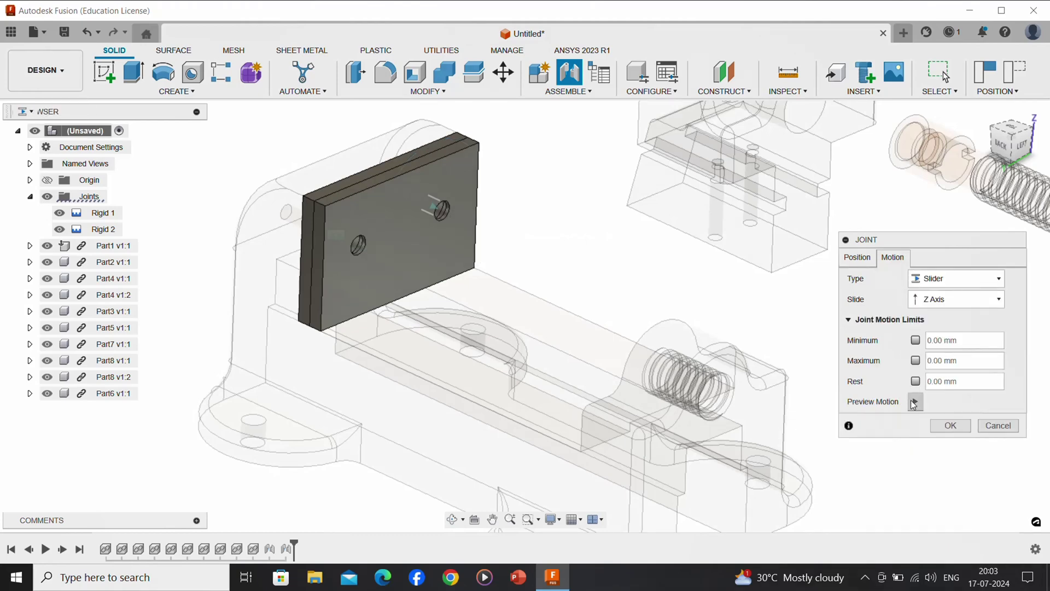
click(915, 403)
key(Return)
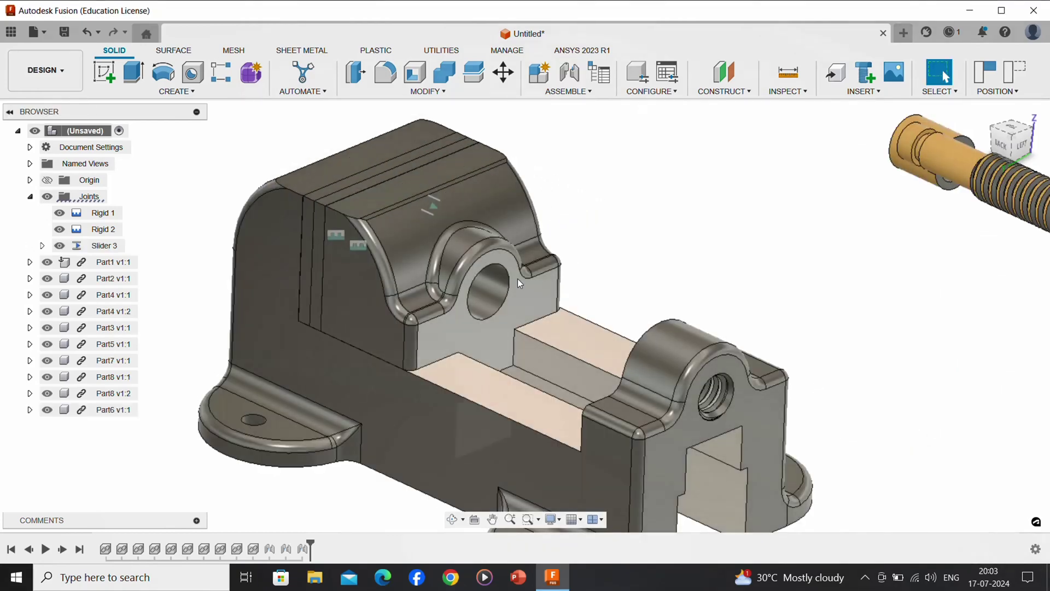
Slide the movable jaw partway along the base, away from the fixed jaw.
scroll(517, 278, down, 3)
drag(448, 267, 494, 304)
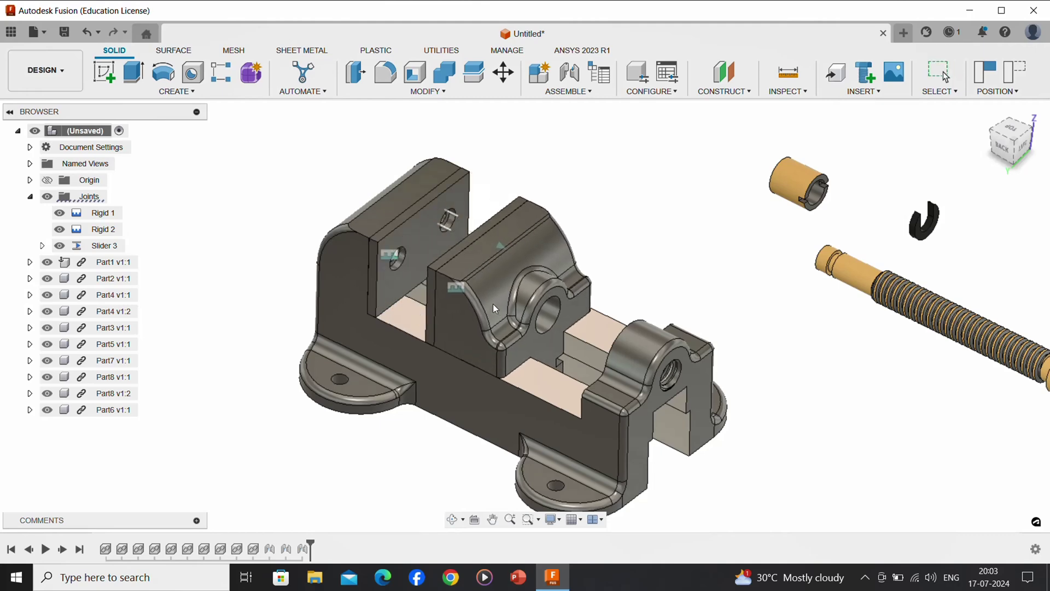
scroll(684, 263, up, 2)
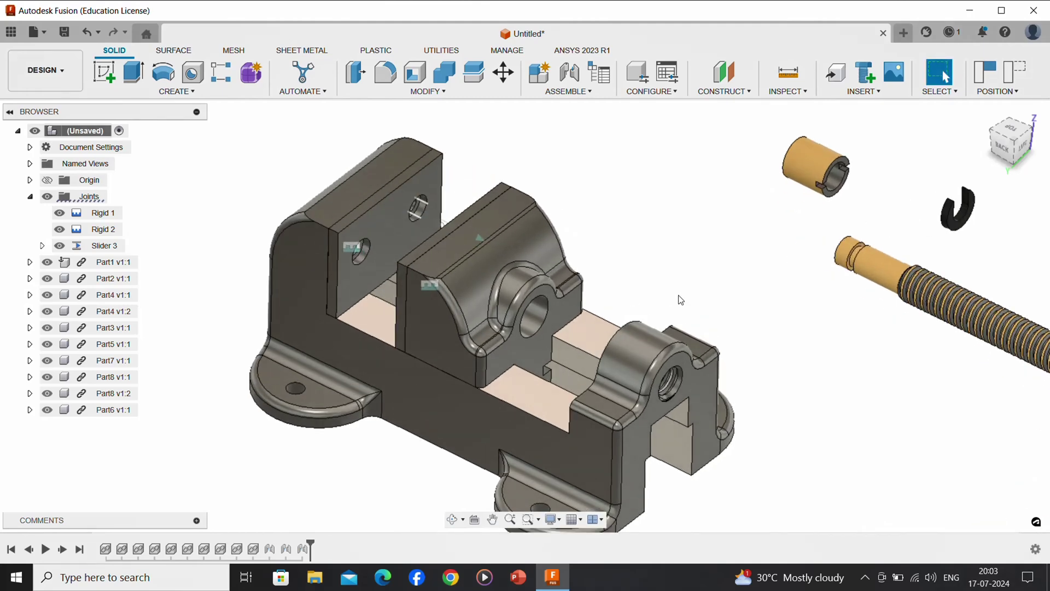
Create a rigid joint seating the slotted bushing's end centre in the round bore of the movable jaw.
click(571, 92)
click(583, 117)
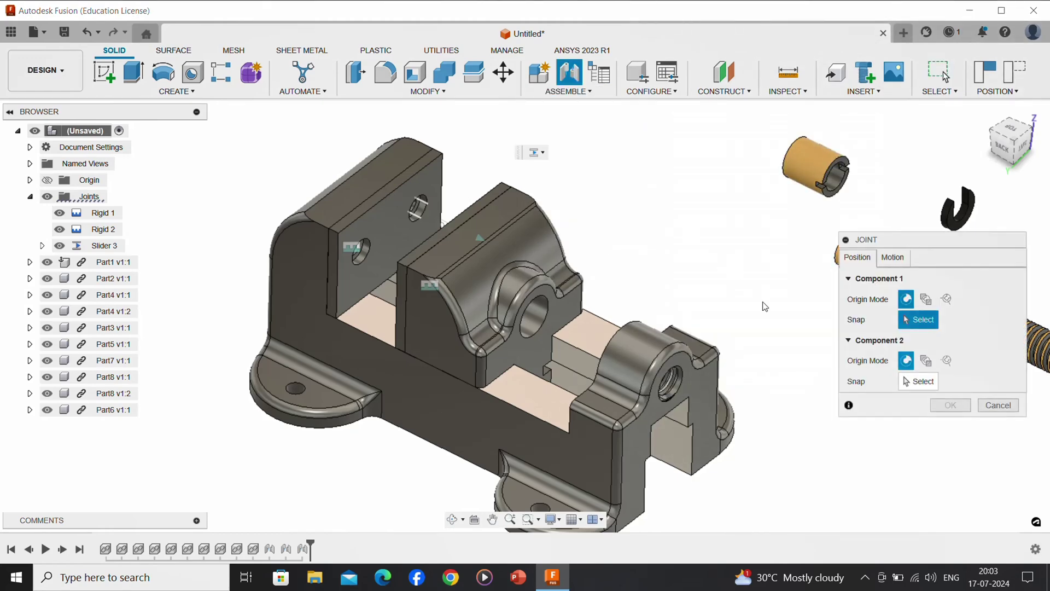
click(893, 257)
click(930, 278)
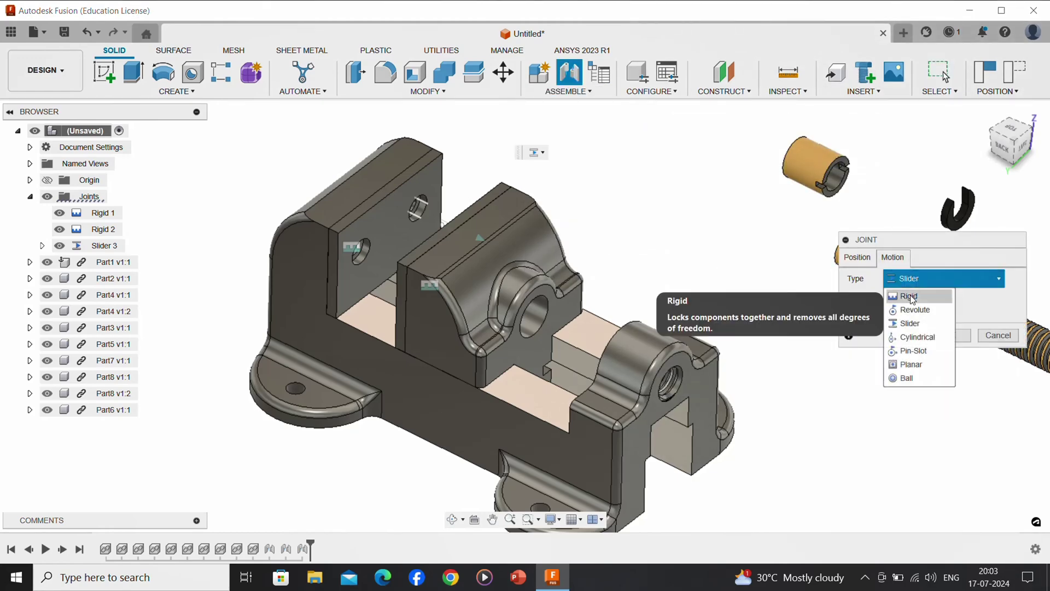
click(913, 290)
click(858, 258)
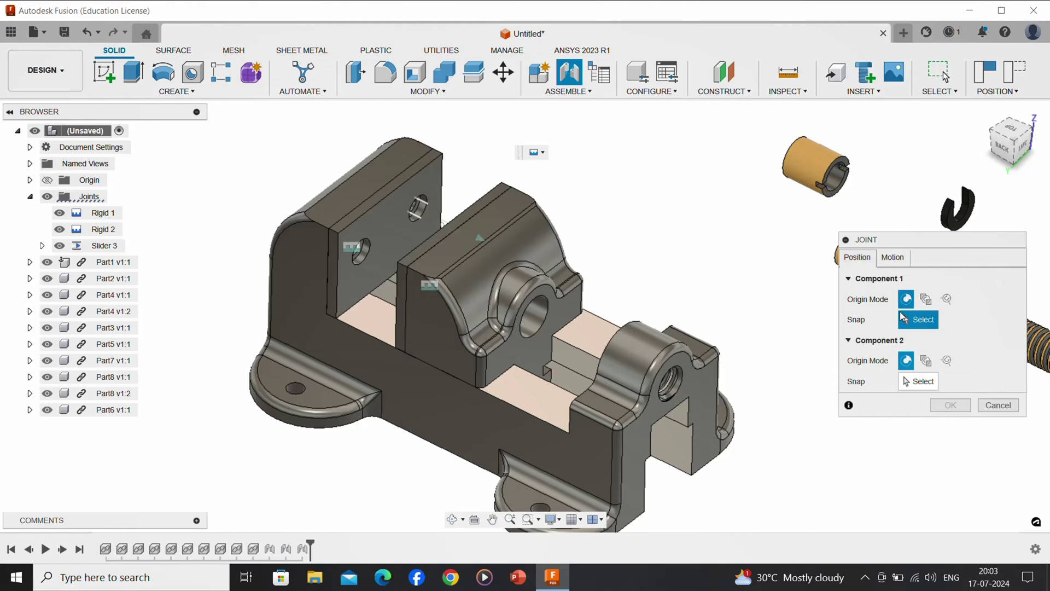
click(844, 190)
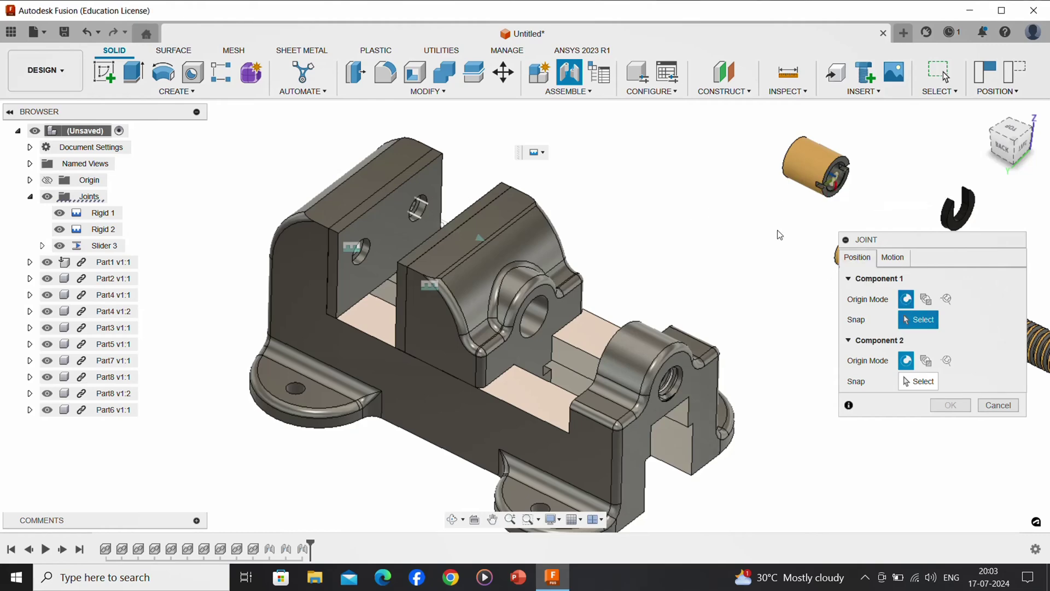
click(533, 322)
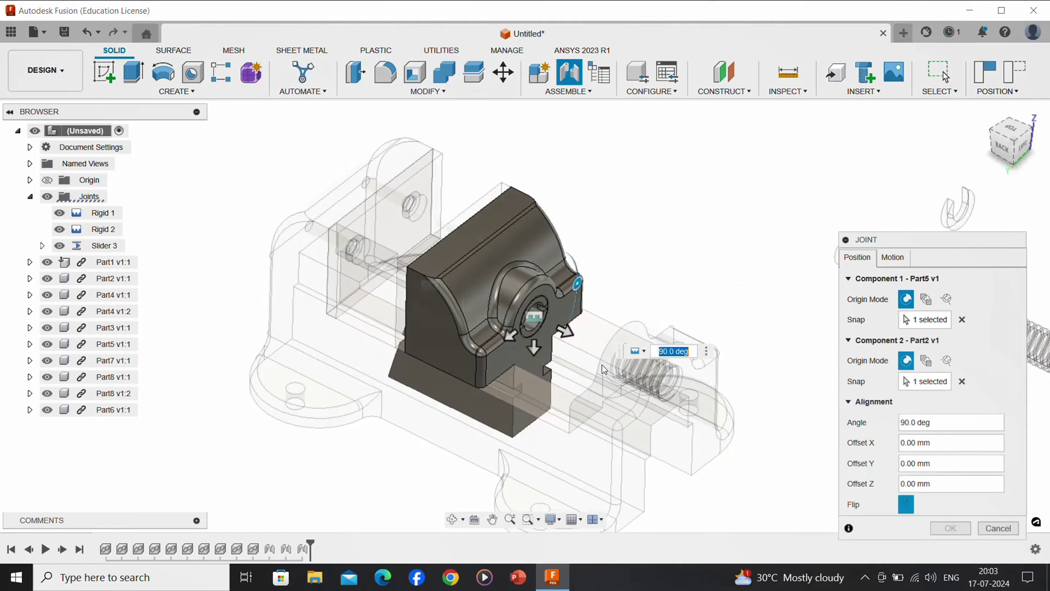
click(968, 526)
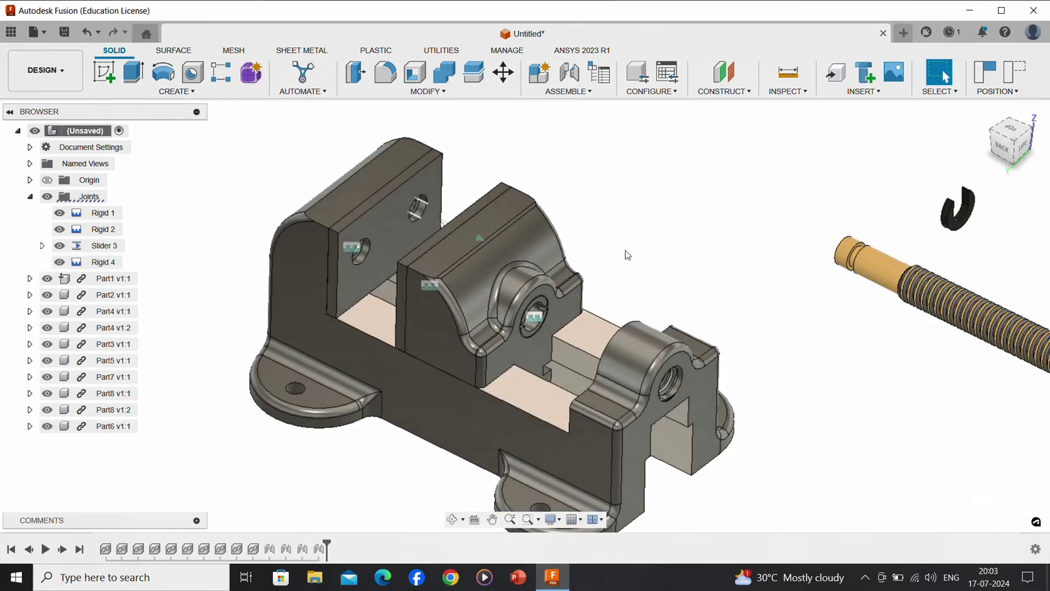
Create a revolute joint about the Z axis that centres the C-shaped clip in the groove near the screw's end.
scroll(806, 248, down, 2)
scroll(890, 238, up, 3)
scroll(875, 230, up, 1)
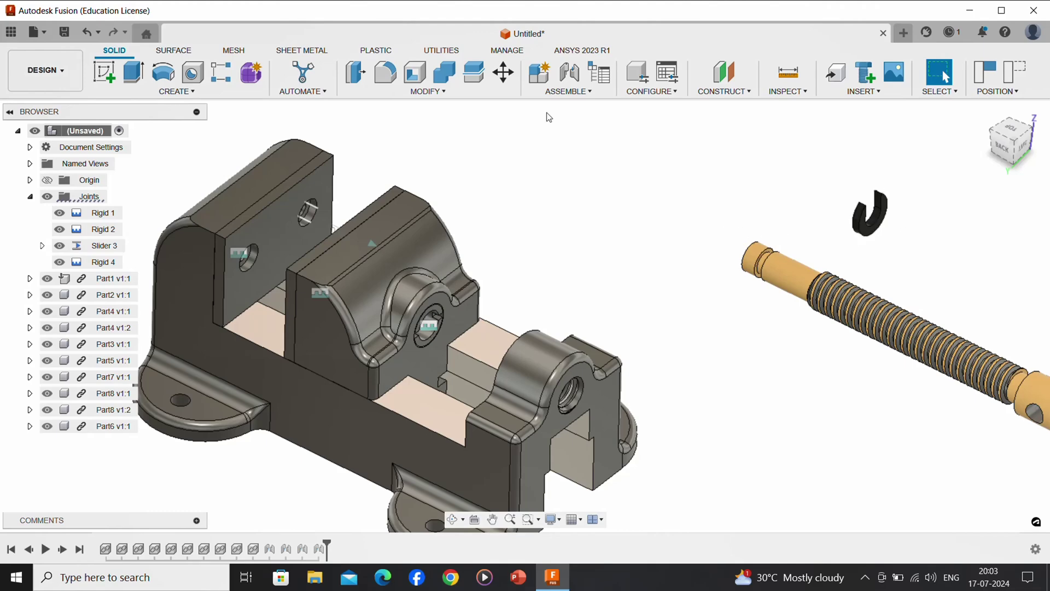
click(560, 99)
click(569, 116)
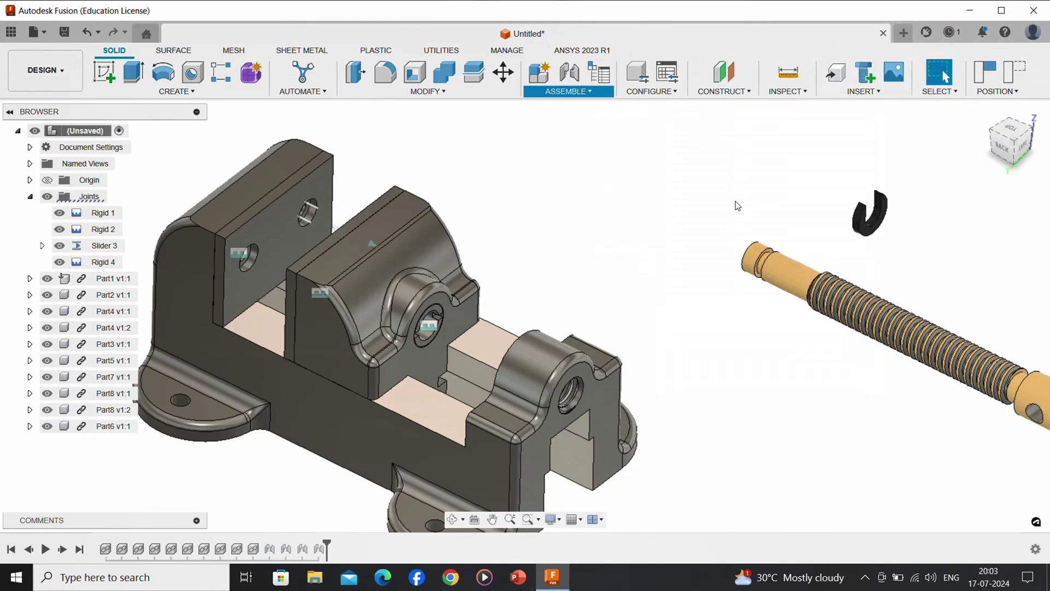
click(882, 230)
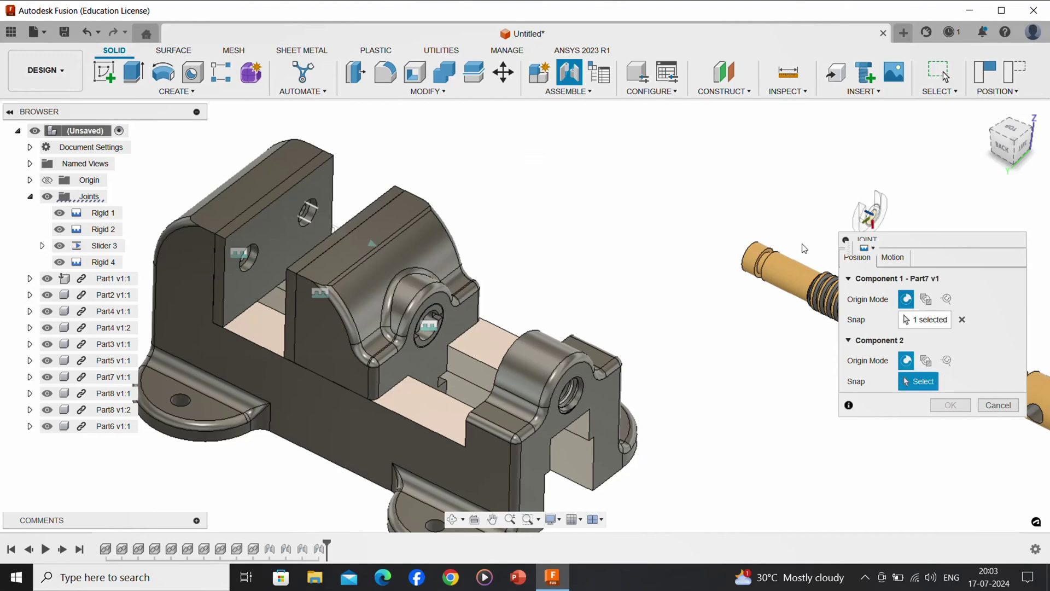
click(759, 268)
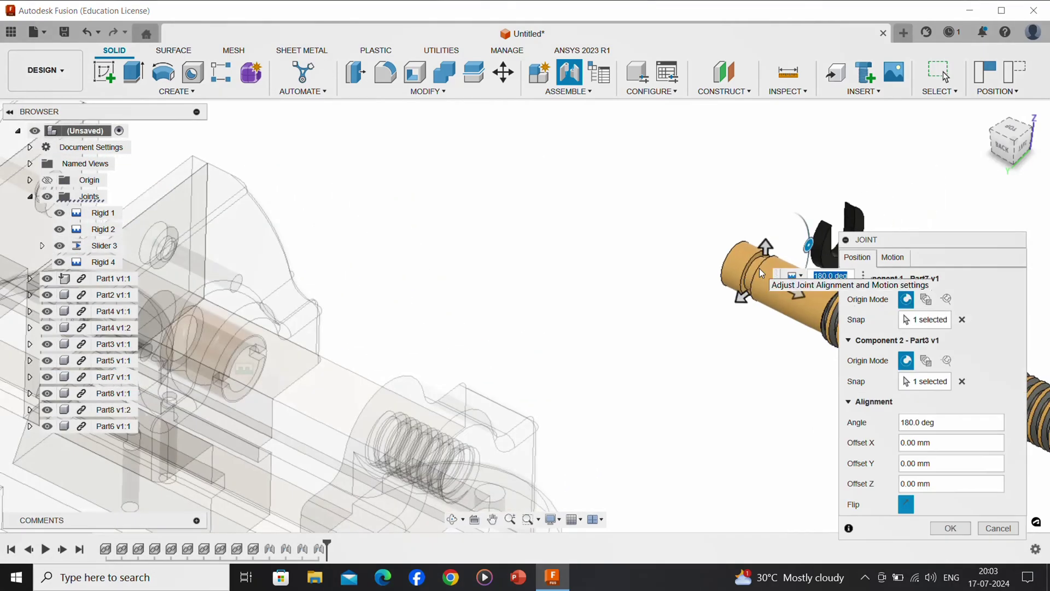
click(894, 258)
click(956, 279)
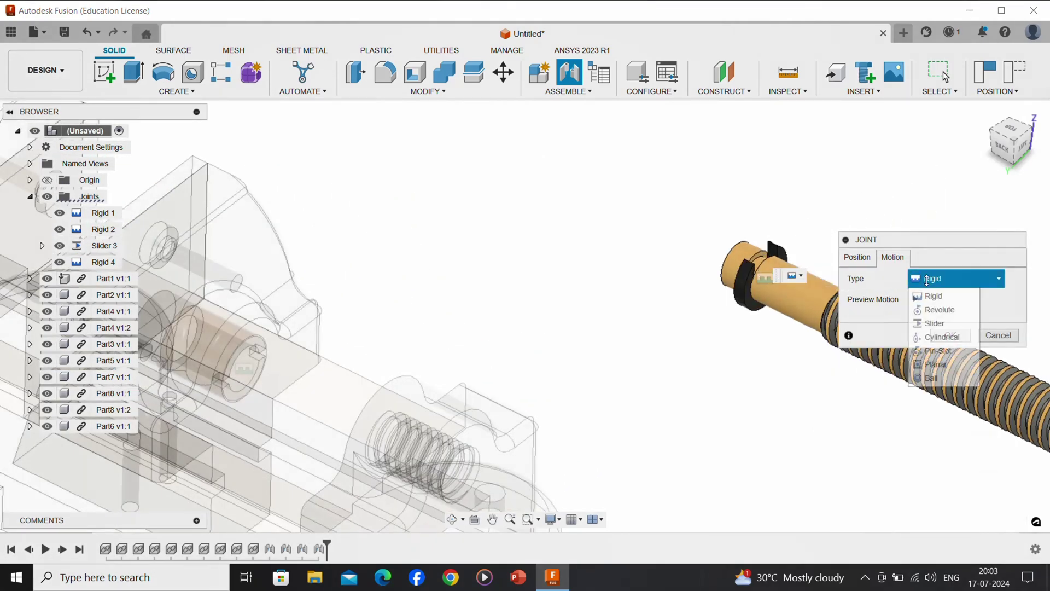
click(934, 310)
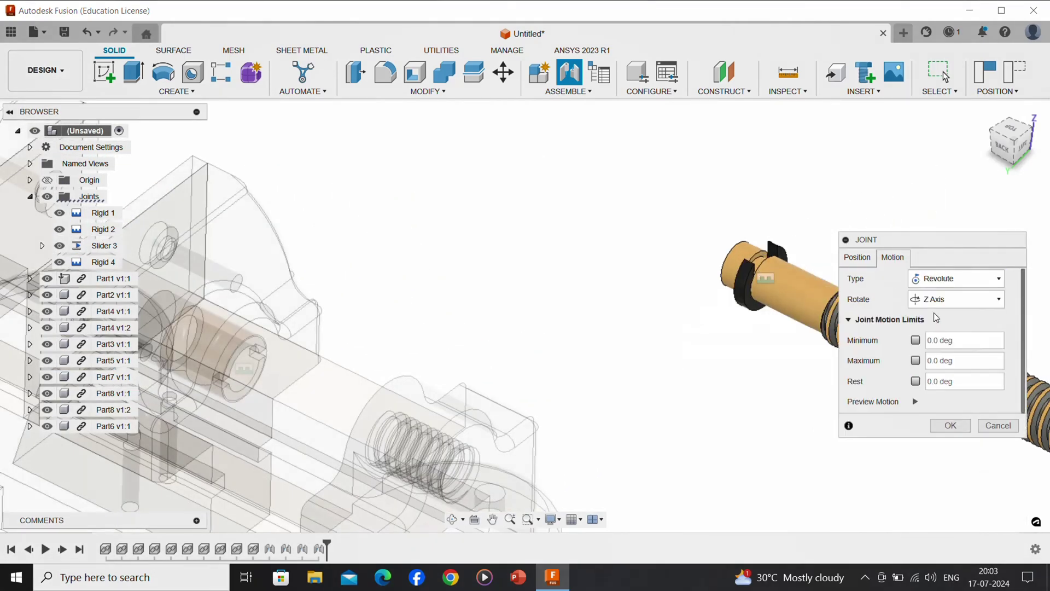
click(950, 425)
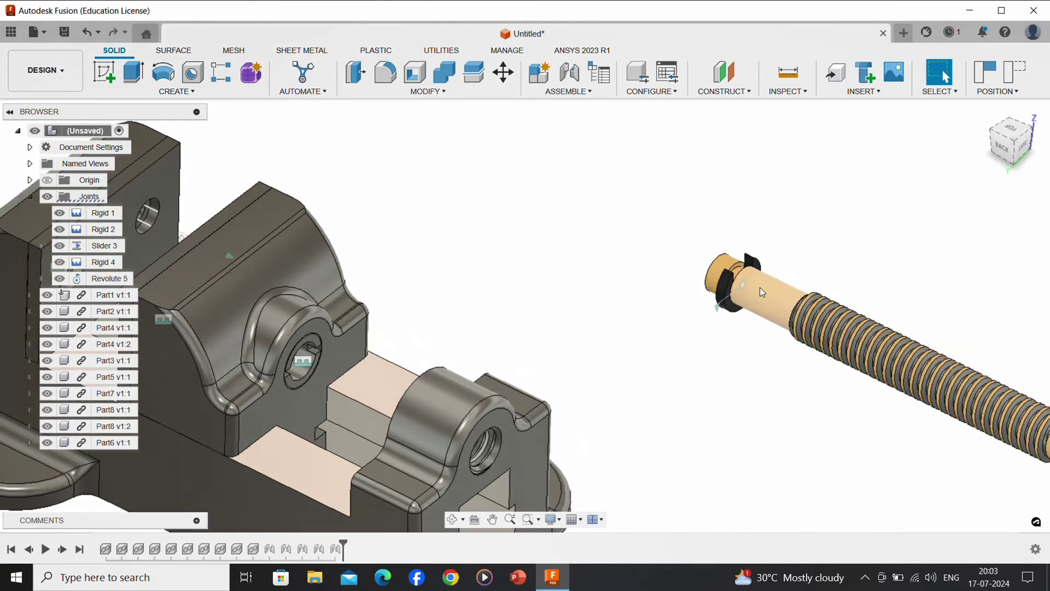
scroll(762, 291, up, 1)
scroll(762, 291, down, 2)
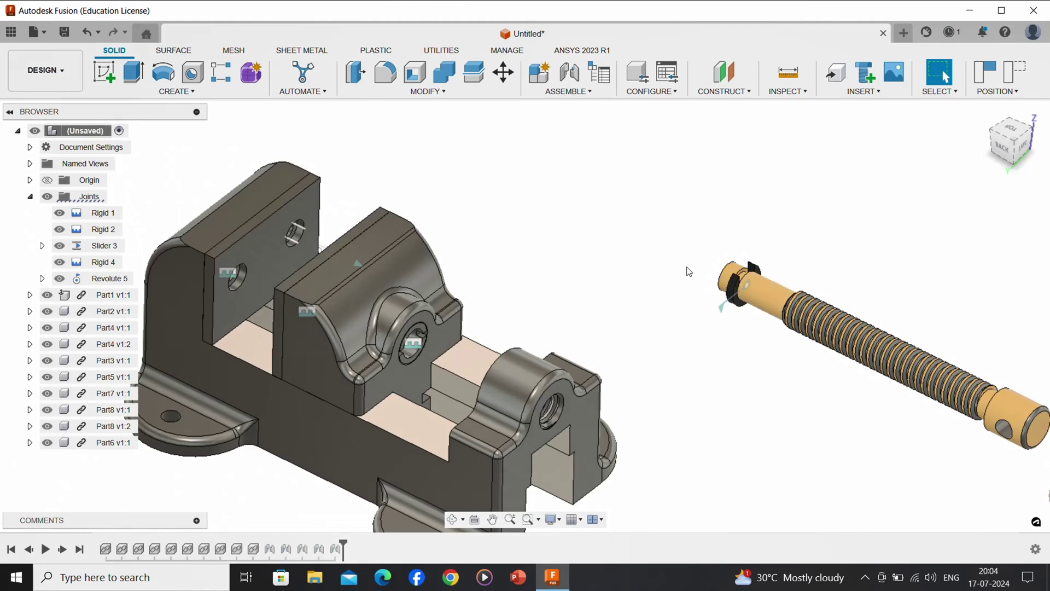
Create a revolute joint between the screw's grooved end and the round bore of the movable jaw.
click(430, 91)
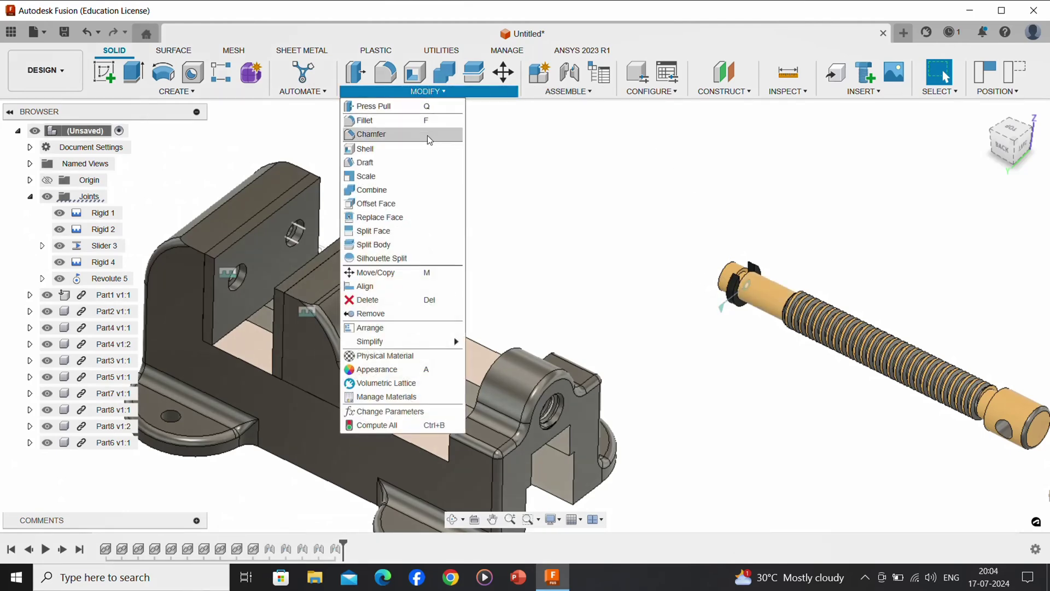
click(580, 97)
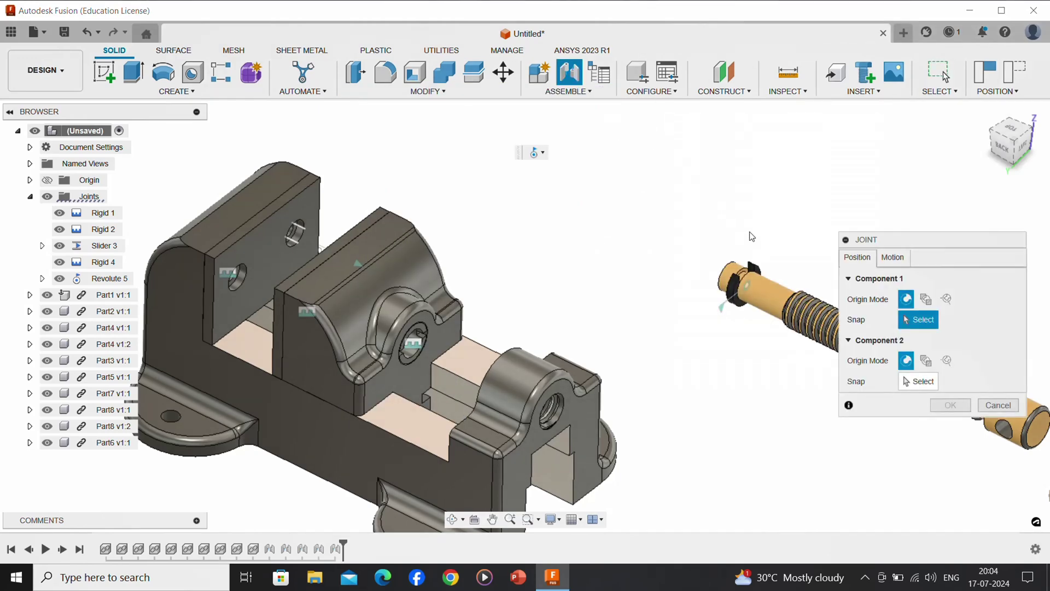
click(756, 277)
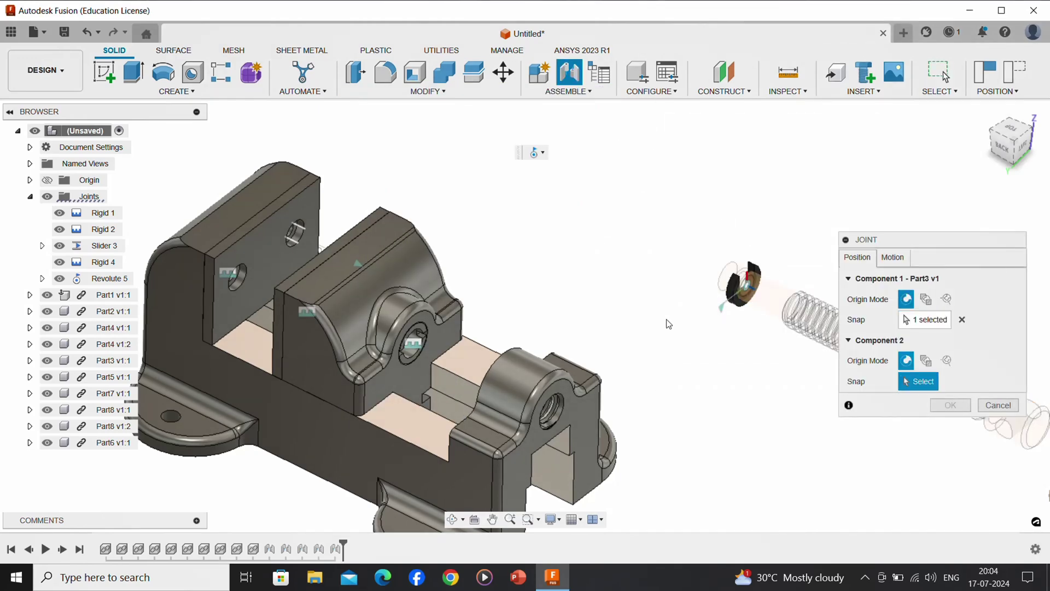
click(415, 328)
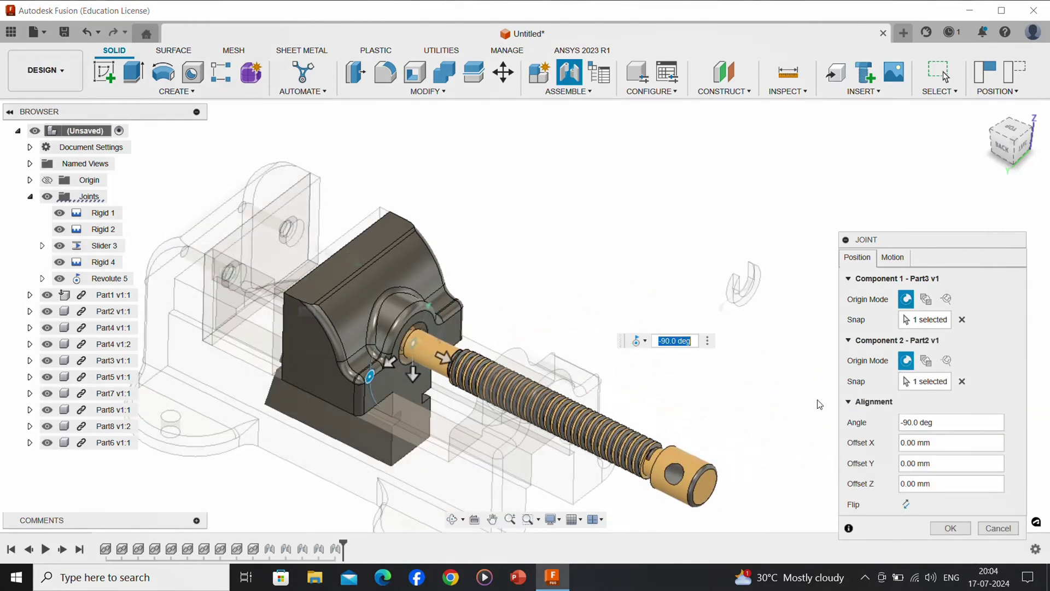
click(950, 527)
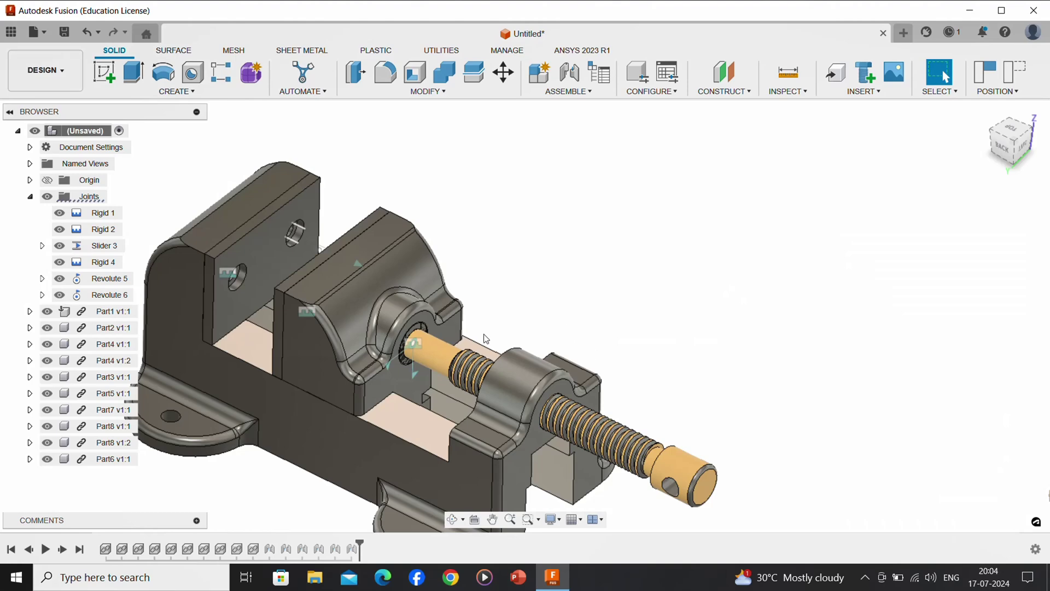
Delete the revolute joint between the screw and the movable jaw, and pull the screw back until its clip is clear of the bore.
mouse_move(359, 304)
mouse_down()
mouse_move(367, 314)
mouse_move(336, 288)
mouse_move(357, 301)
mouse_up()
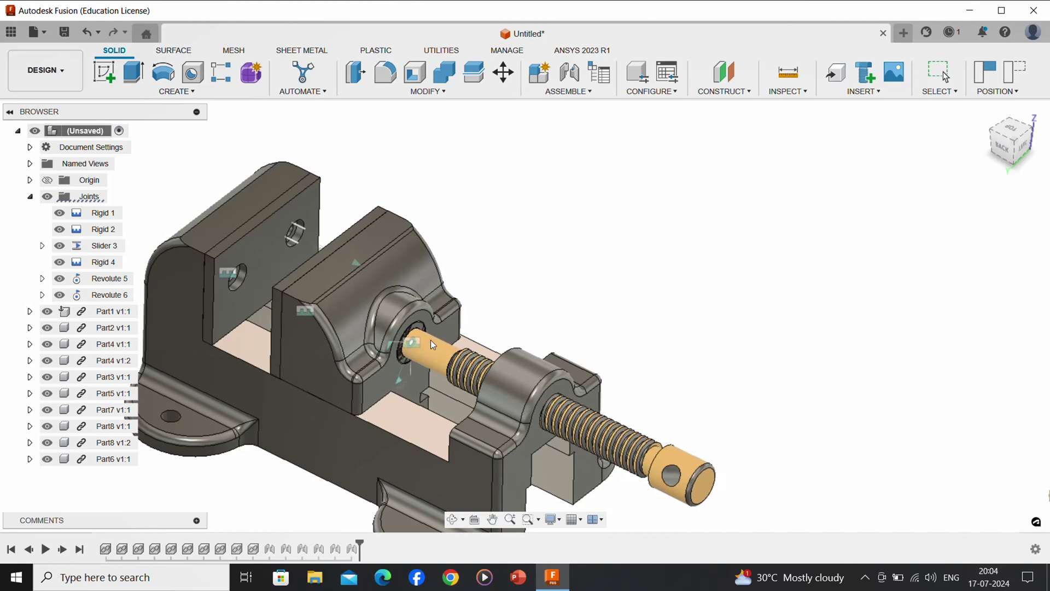
click(417, 337)
scroll(417, 337, up, 5)
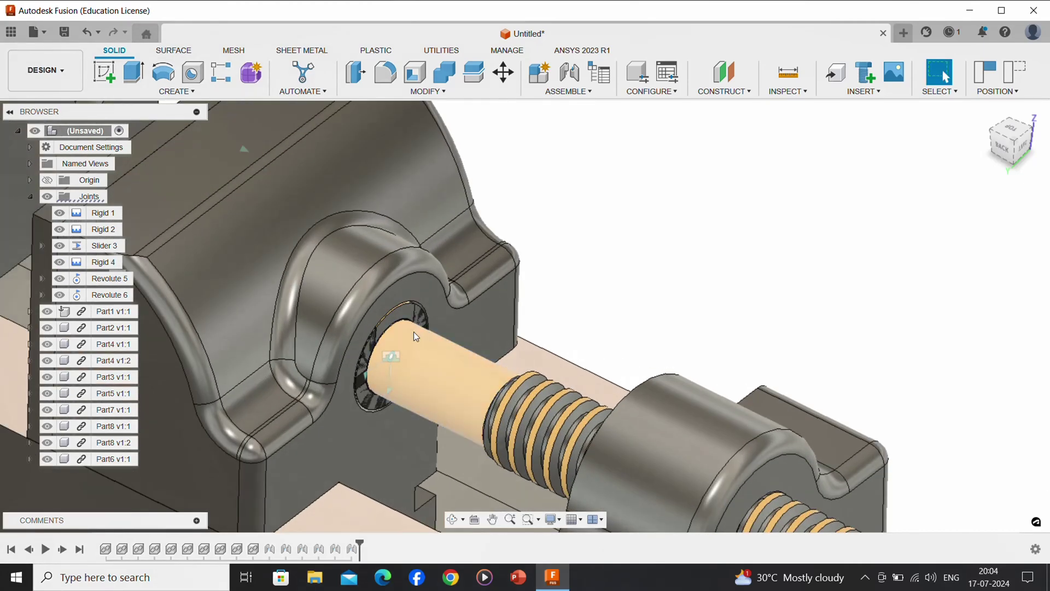
scroll(414, 332, down, 2)
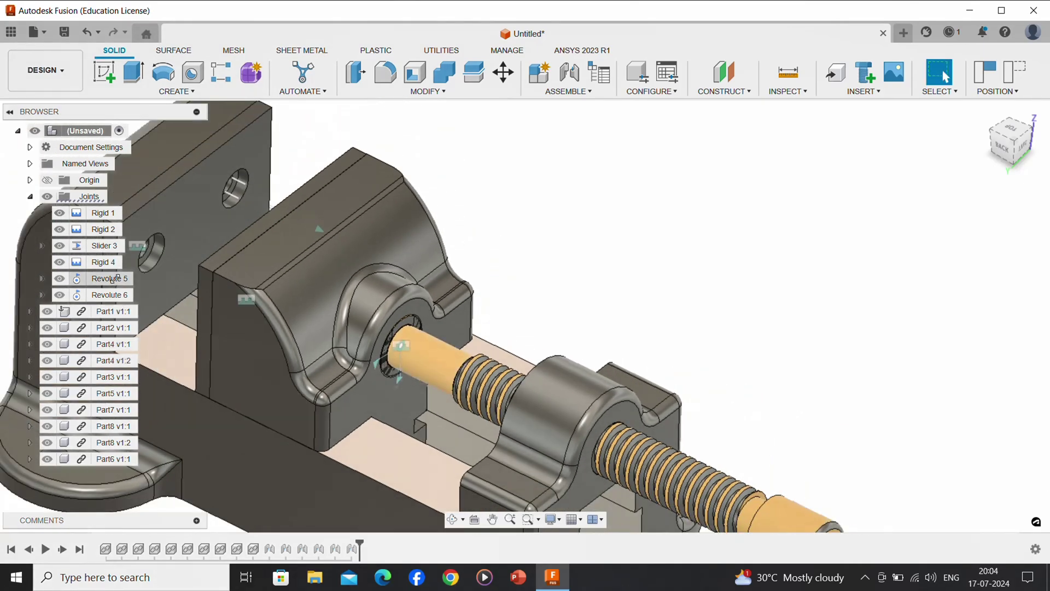
right_click(102, 297)
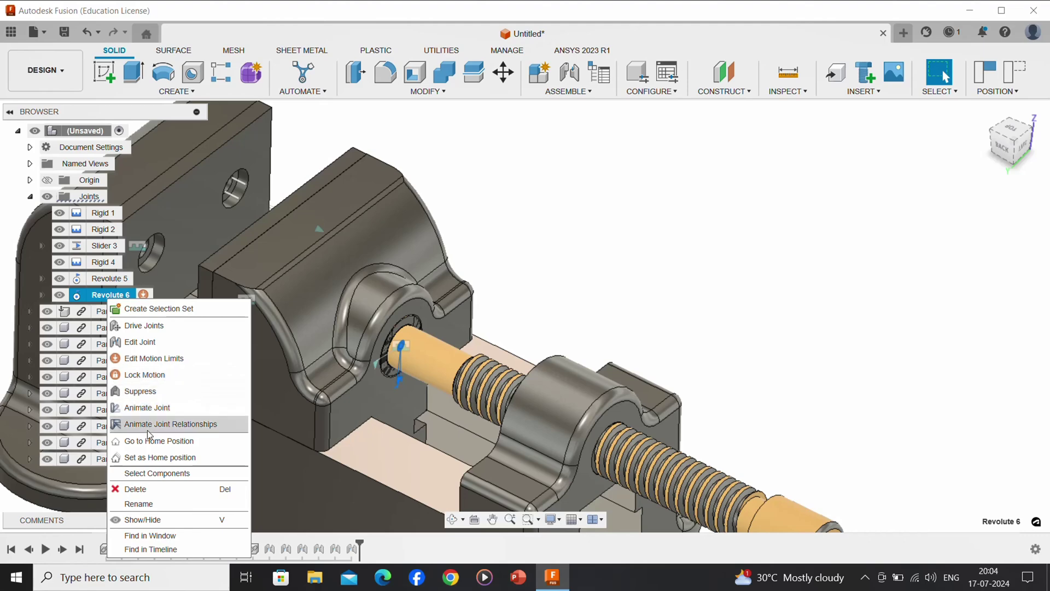
click(174, 496)
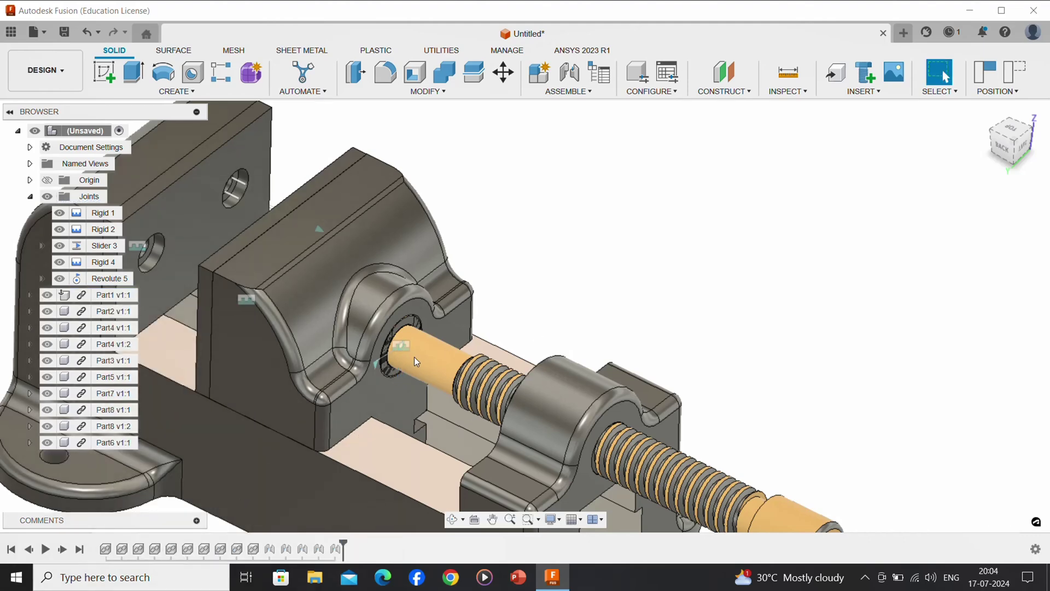
drag(414, 357, 460, 376)
scroll(458, 350, up, 2)
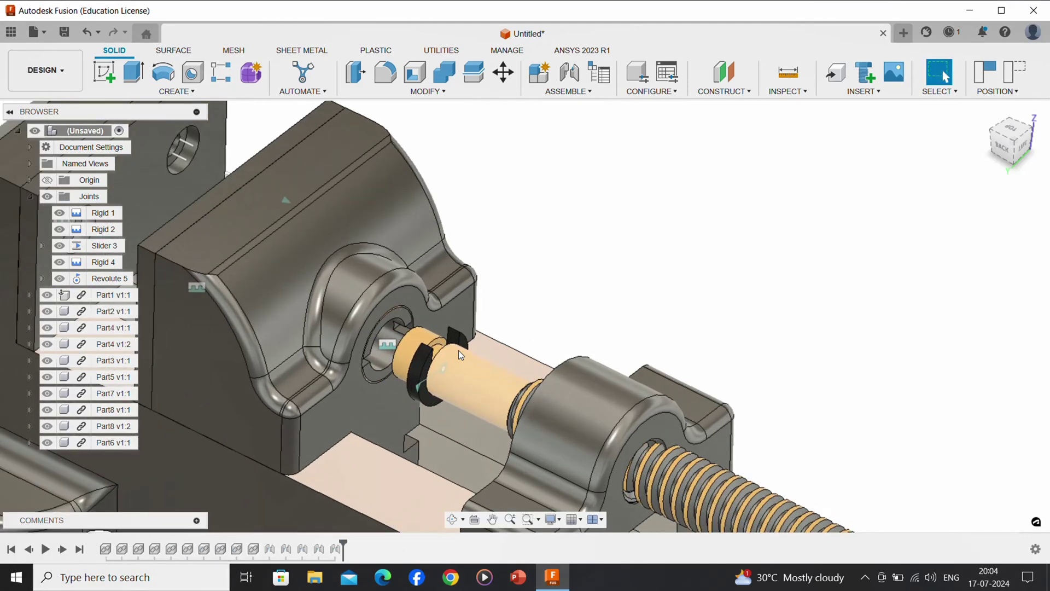
Create a revolute joint centring the C-shaped clip in the movable jaw's bore, and slide the jaw along the base to test it.
click(569, 91)
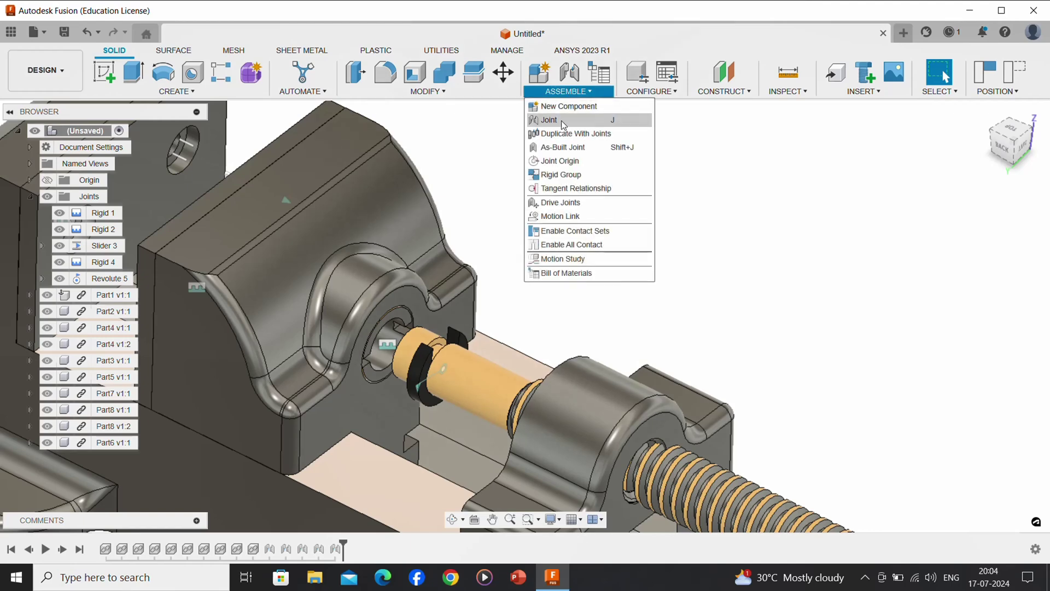
click(550, 121)
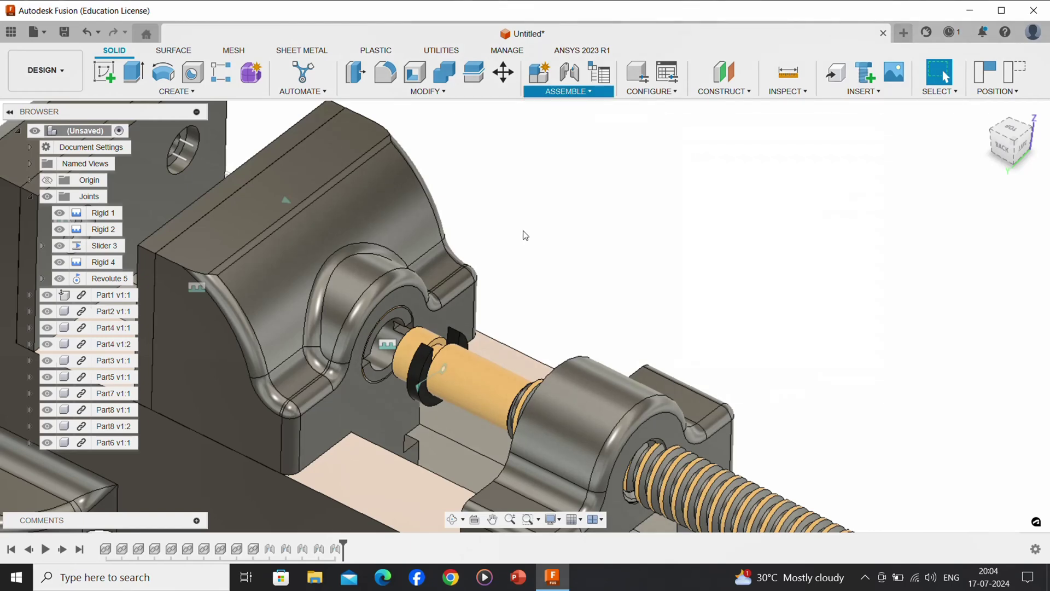
click(415, 368)
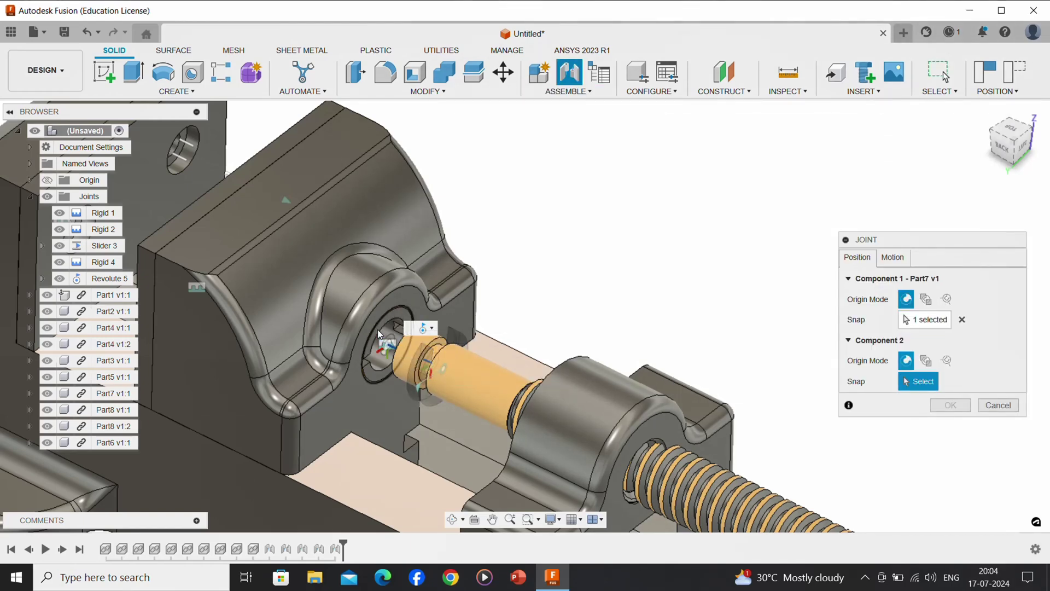
click(377, 331)
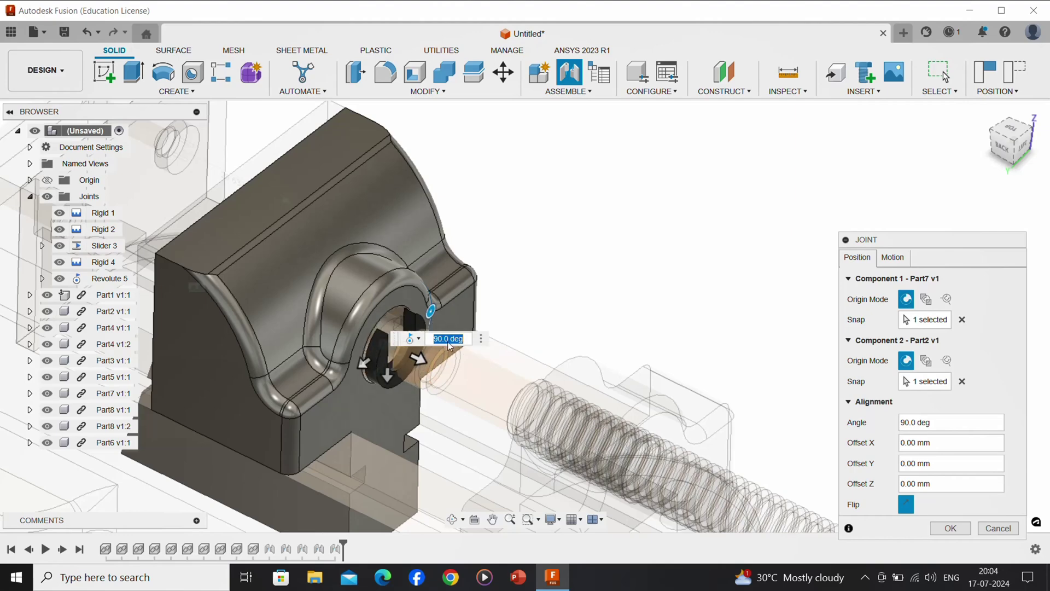
click(941, 528)
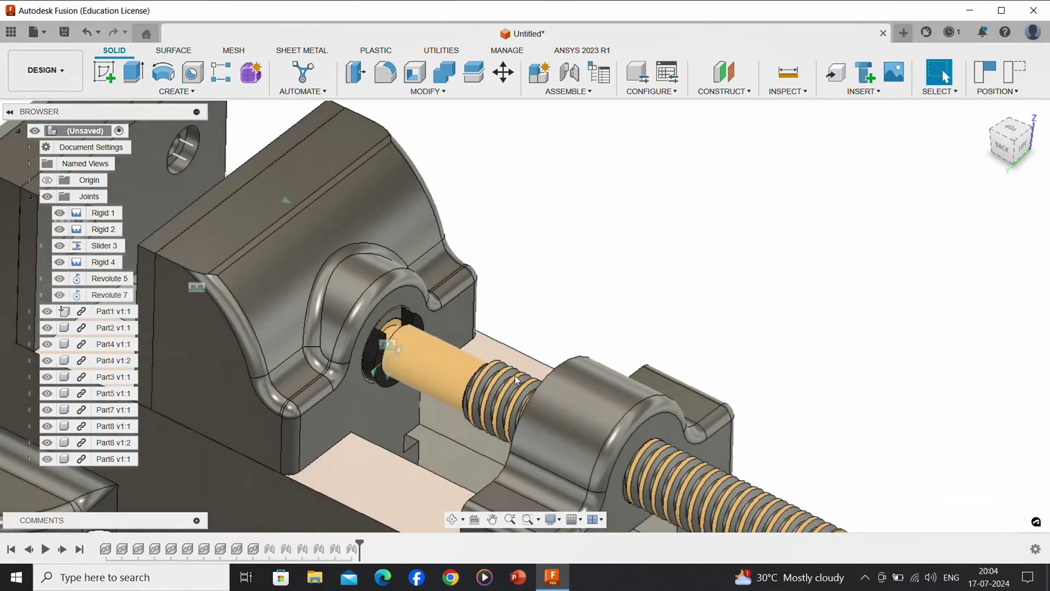
drag(424, 369, 363, 275)
scroll(511, 253, down, 5)
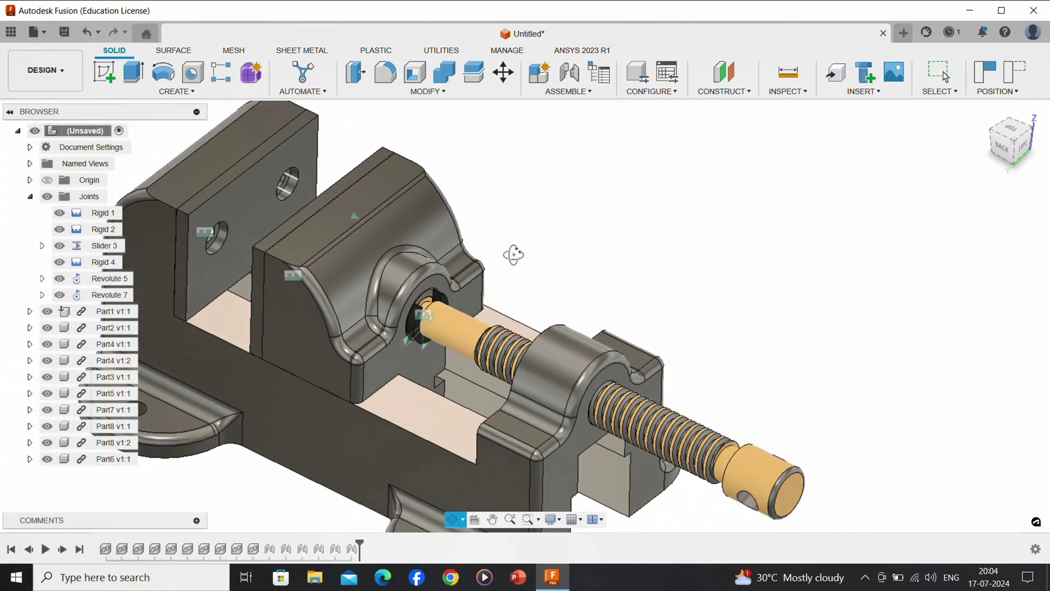
mouse_move(512, 253)
shift+middle_down()
mouse_move(501, 242)
mouse_move(512, 256)
shift+middle_up()
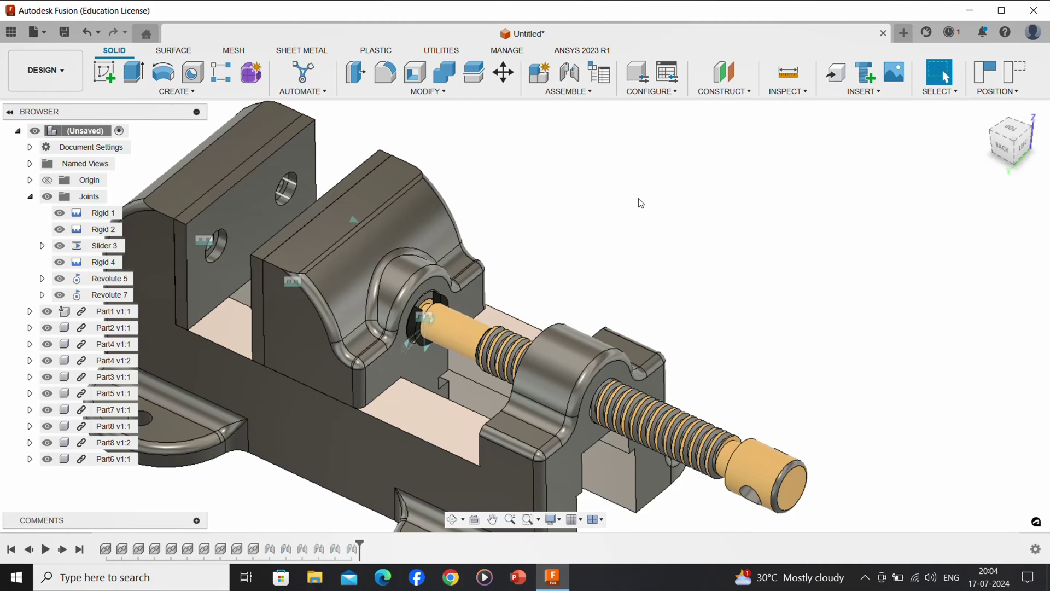
Revert the moved component positions, and motion-link the jaw's slider joint to the clip-to-jaw revolute joint at 7.50 mm per 360 degrees.
click(571, 91)
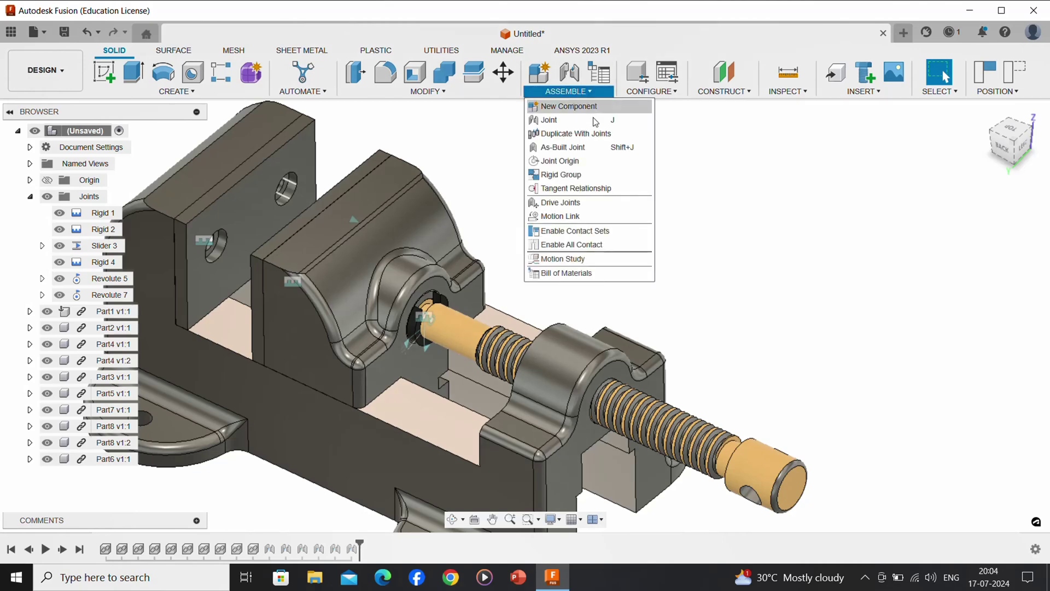
click(576, 216)
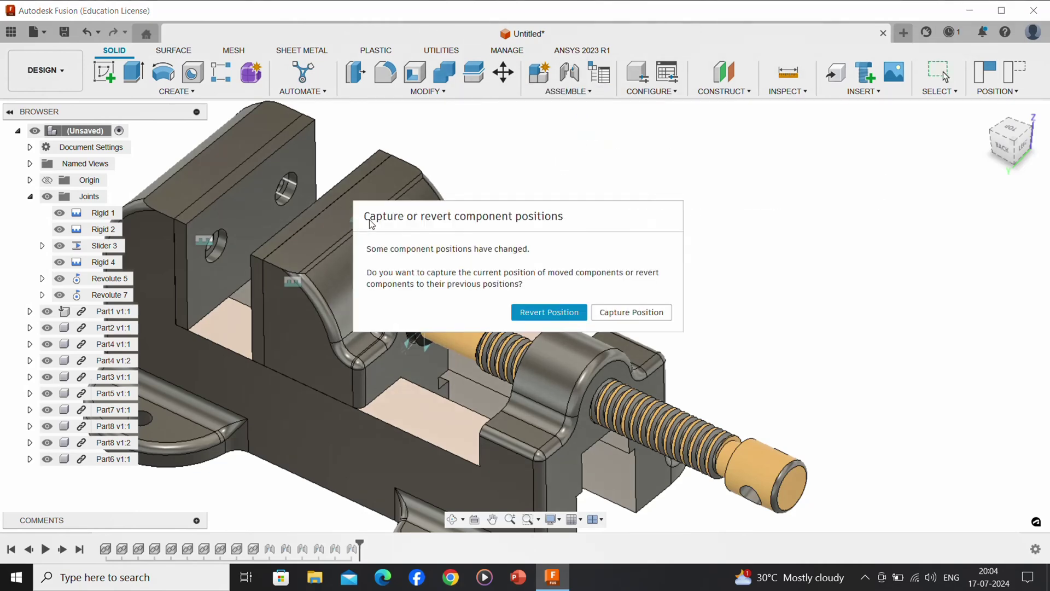
click(567, 319)
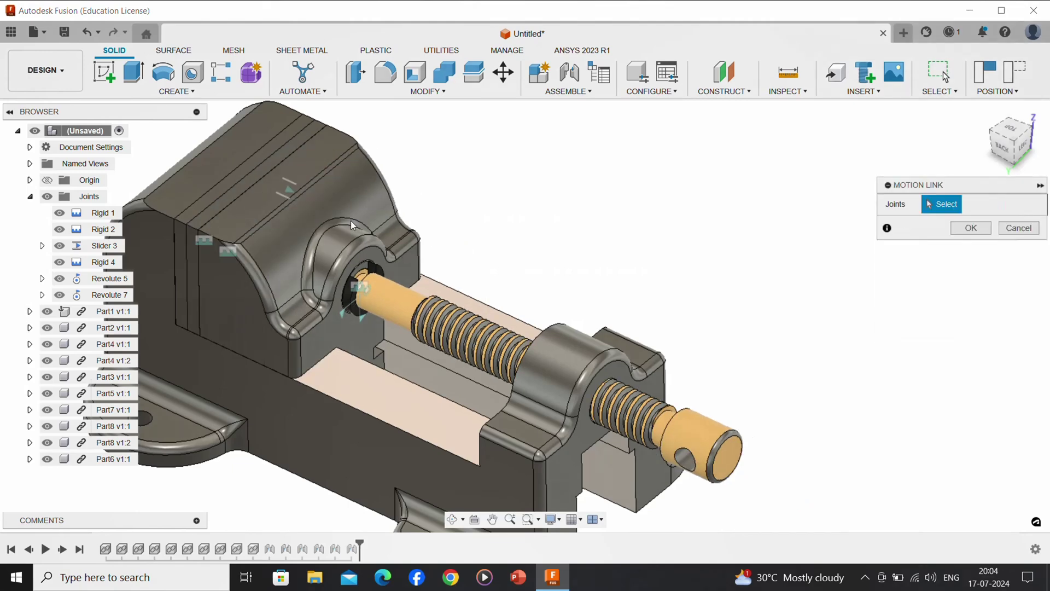
click(290, 191)
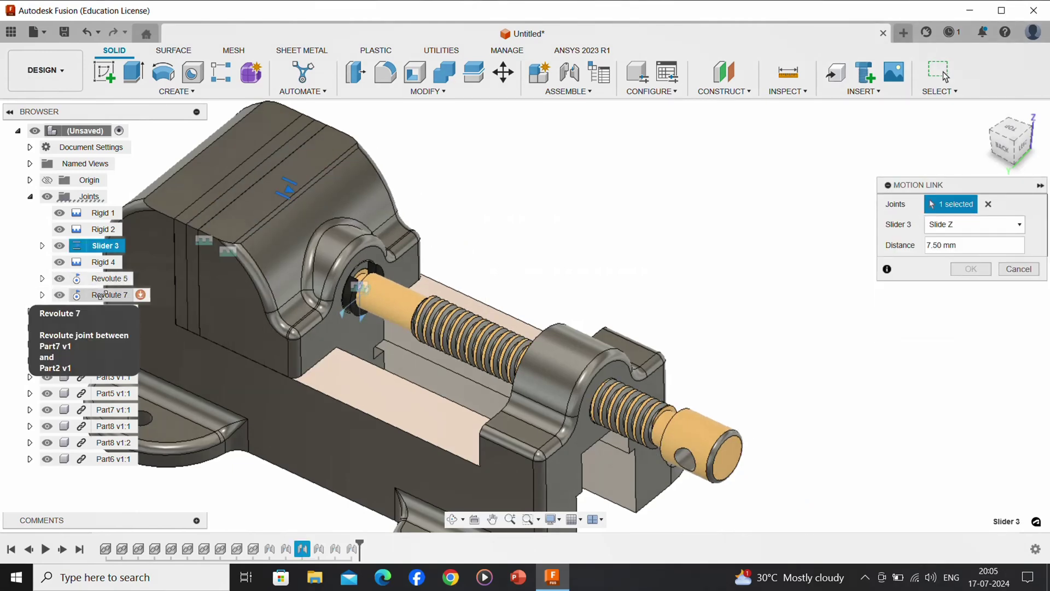
click(125, 295)
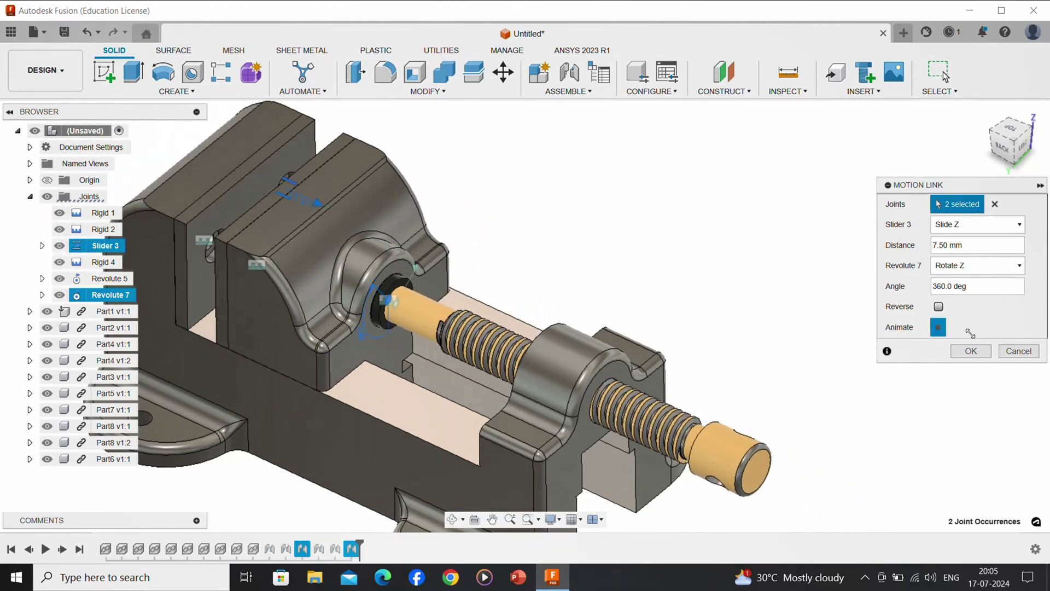
click(971, 351)
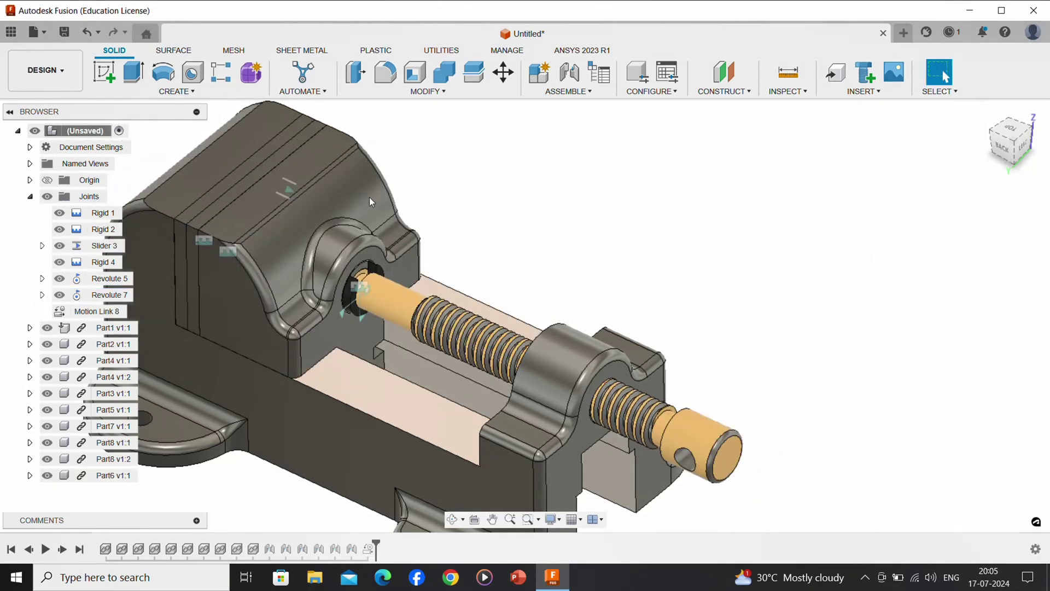
Change the revolute joint between the clip and the screw to rigid, and move the jaw to test the linked motion.
drag(371, 202, 403, 217)
right_click(112, 279)
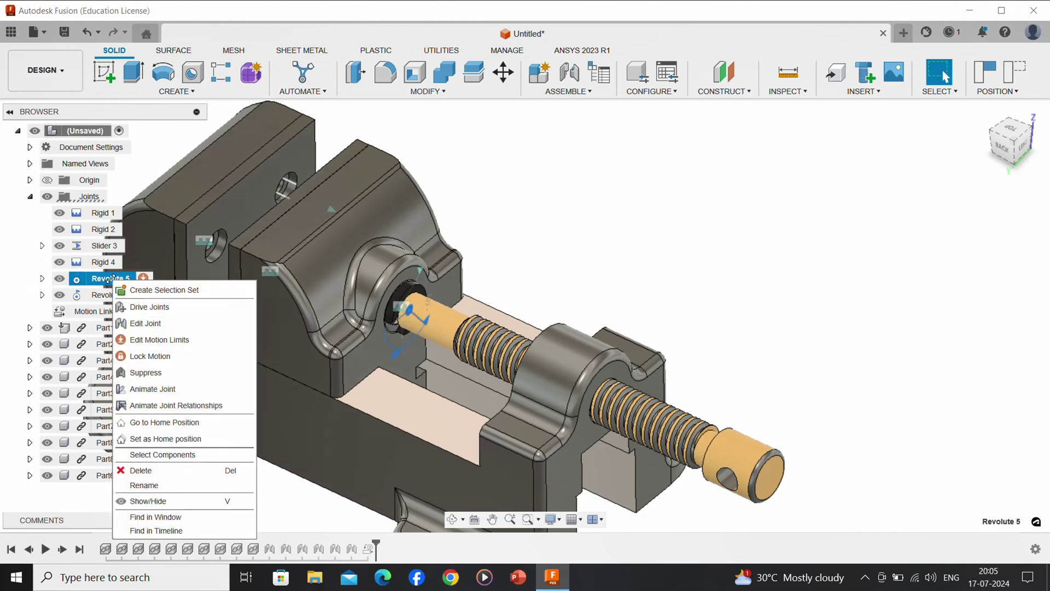
click(146, 324)
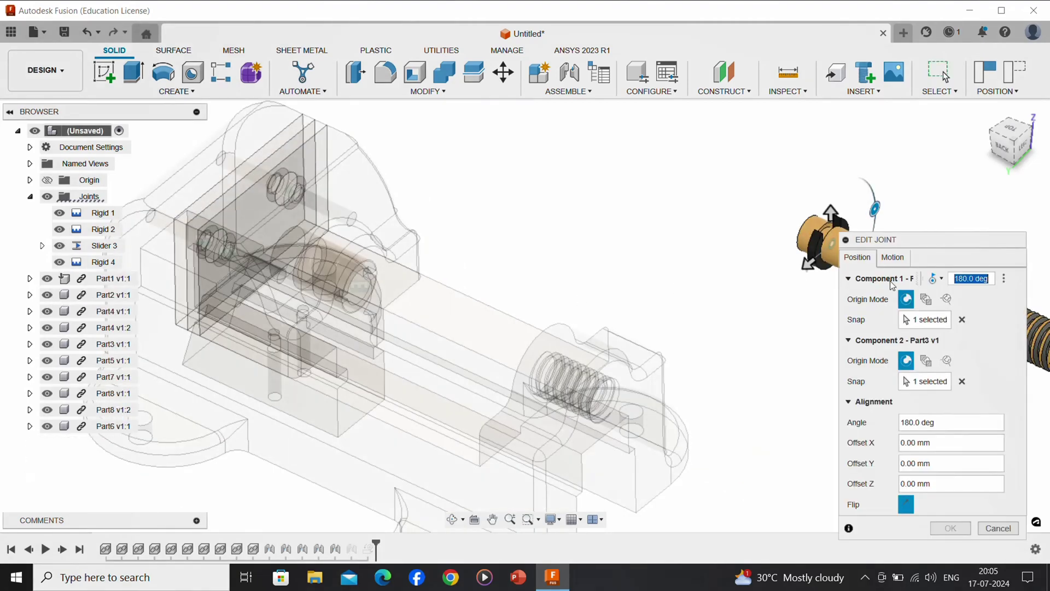
click(893, 257)
click(954, 279)
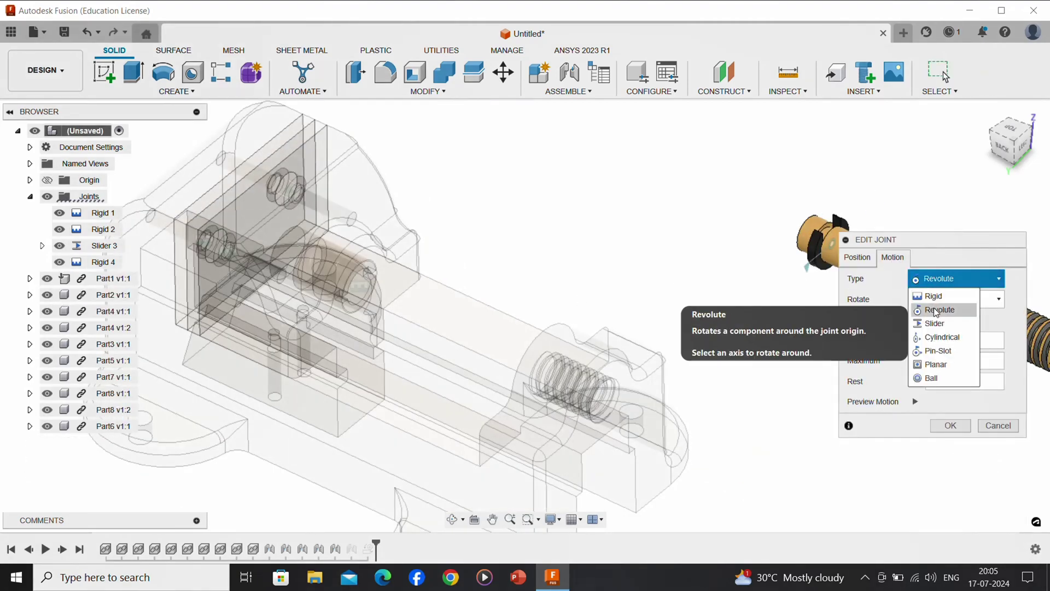
click(932, 292)
click(951, 335)
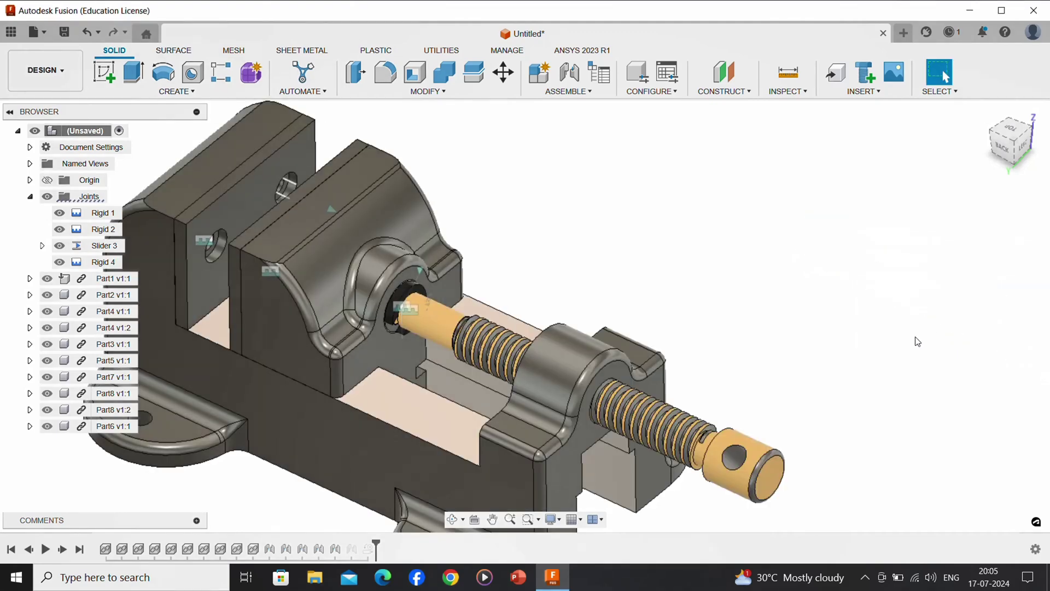
mouse_move(350, 227)
mouse_down()
mouse_move(410, 270)
mouse_move(349, 241)
mouse_up()
Hide the markers of all the joints, and slide the movable jaw farther from the fixed jaw.
scroll(476, 246, down, 5)
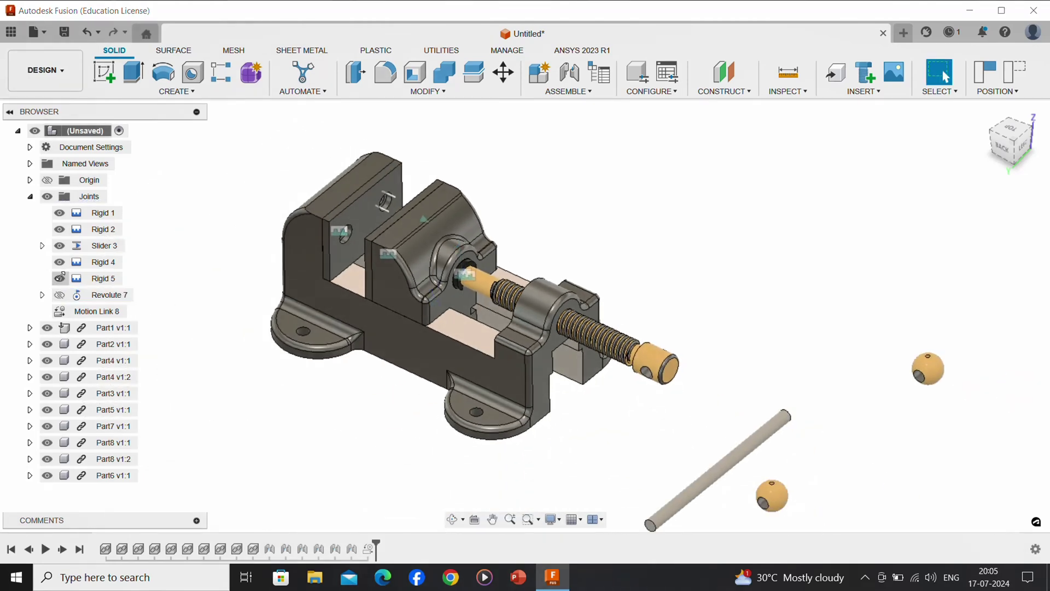
click(61, 229)
click(60, 214)
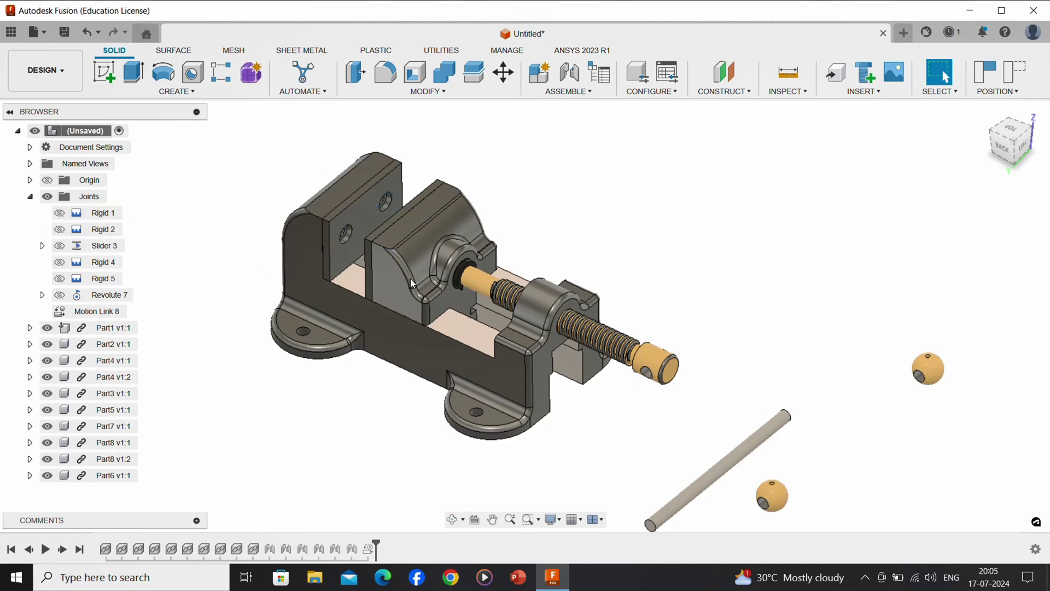
drag(393, 265, 410, 280)
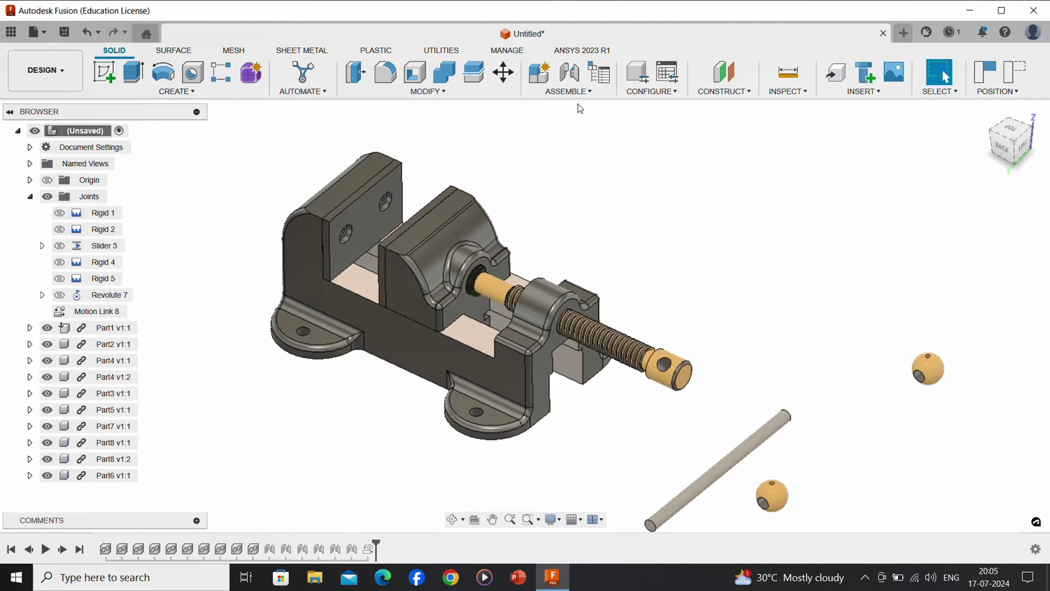
Create a slider joint from the middle of the handle bar to the cross hole in the screw's head.
click(569, 90)
click(606, 181)
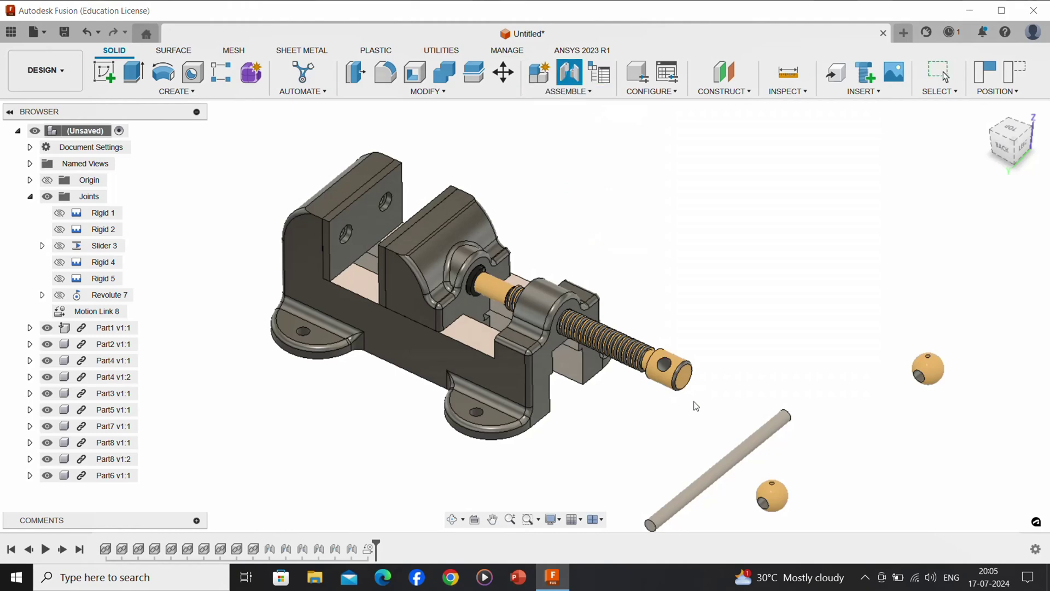
click(724, 469)
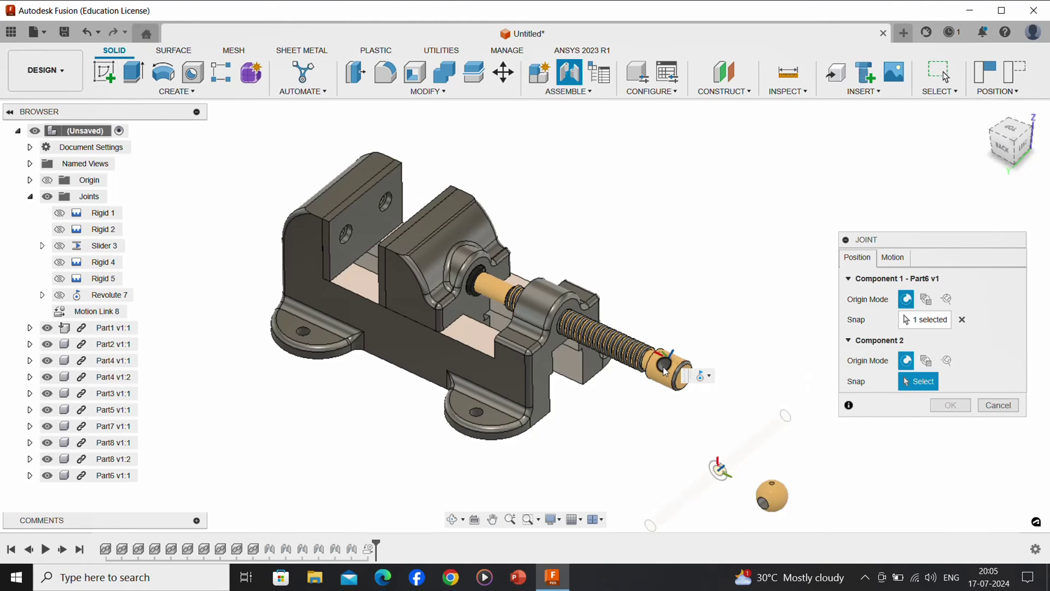
scroll(667, 374, up, 5)
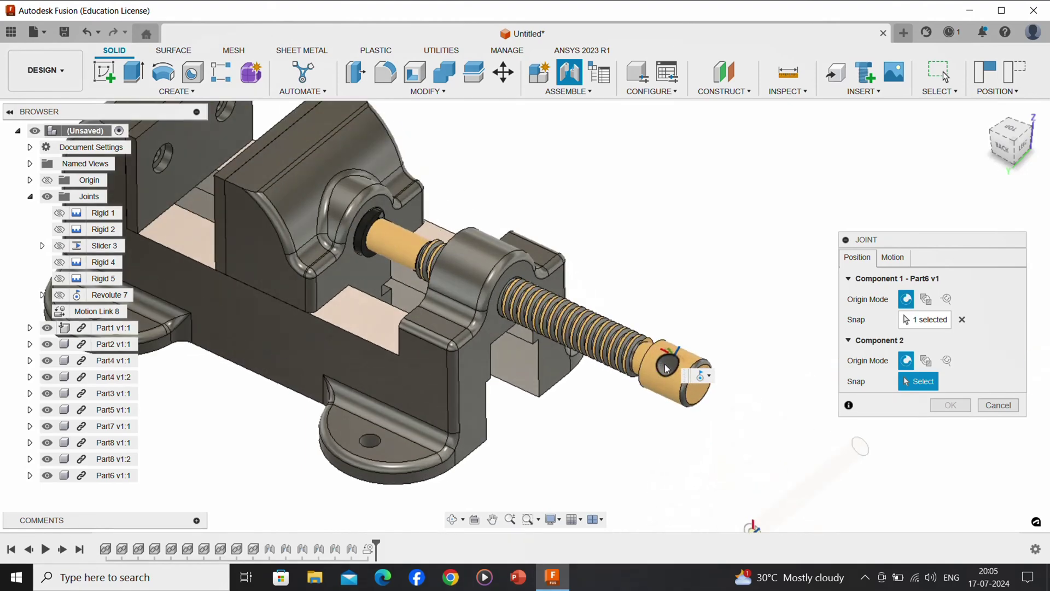
click(673, 372)
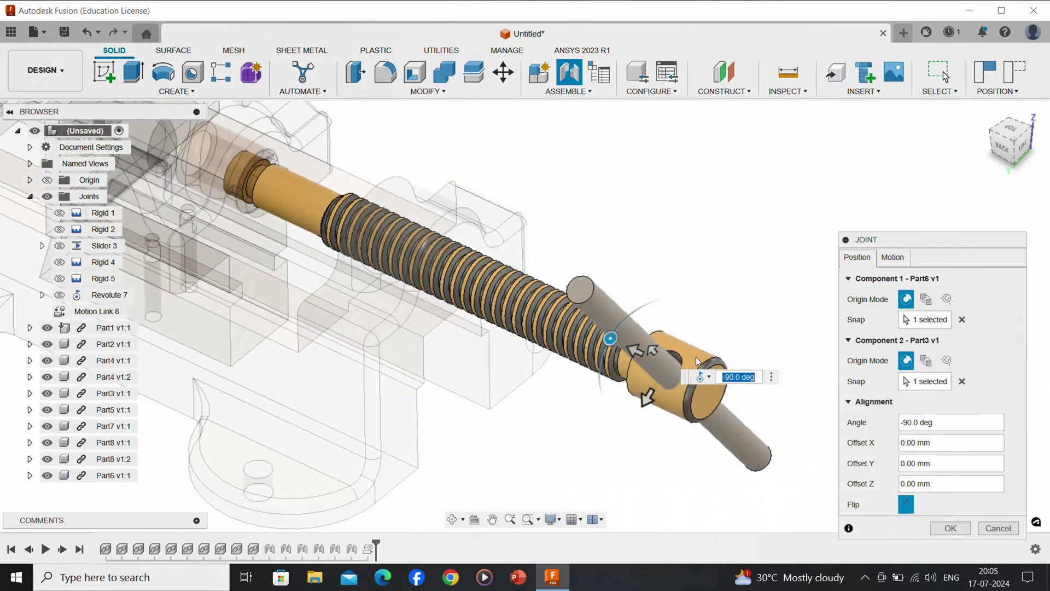
click(894, 257)
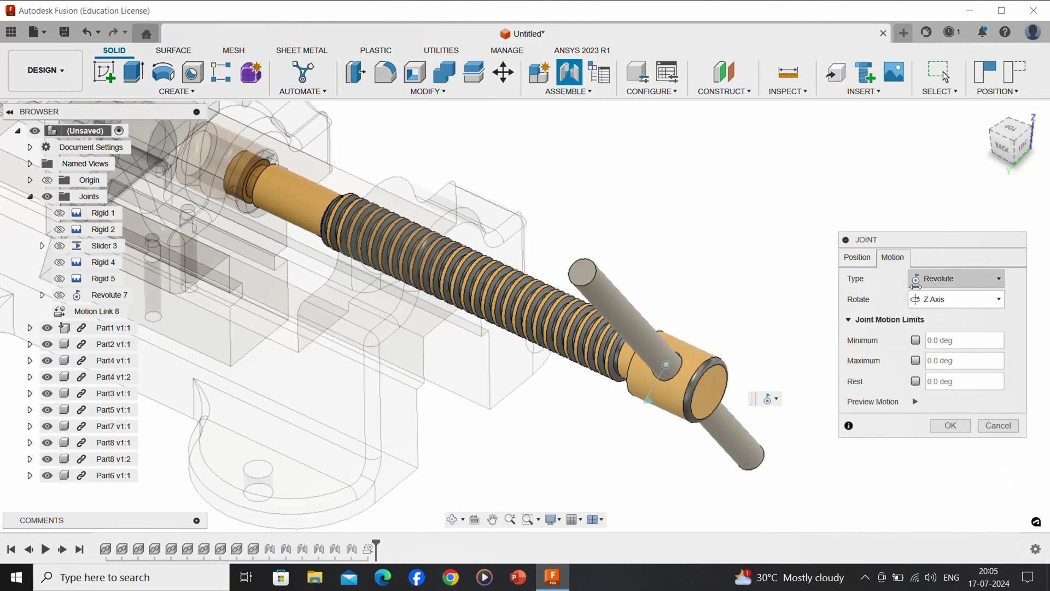
click(938, 280)
click(933, 321)
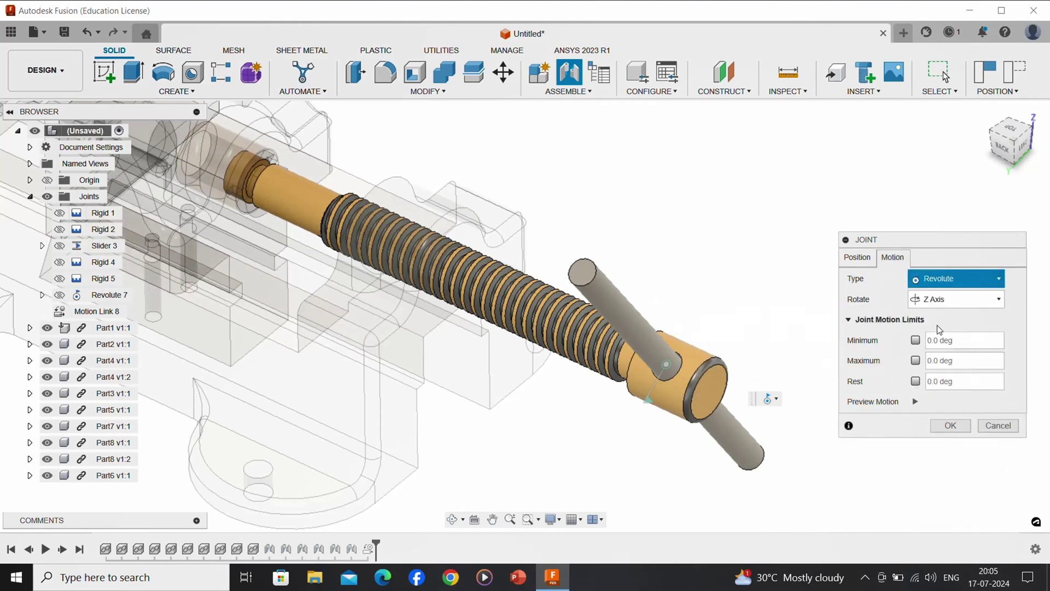
click(951, 425)
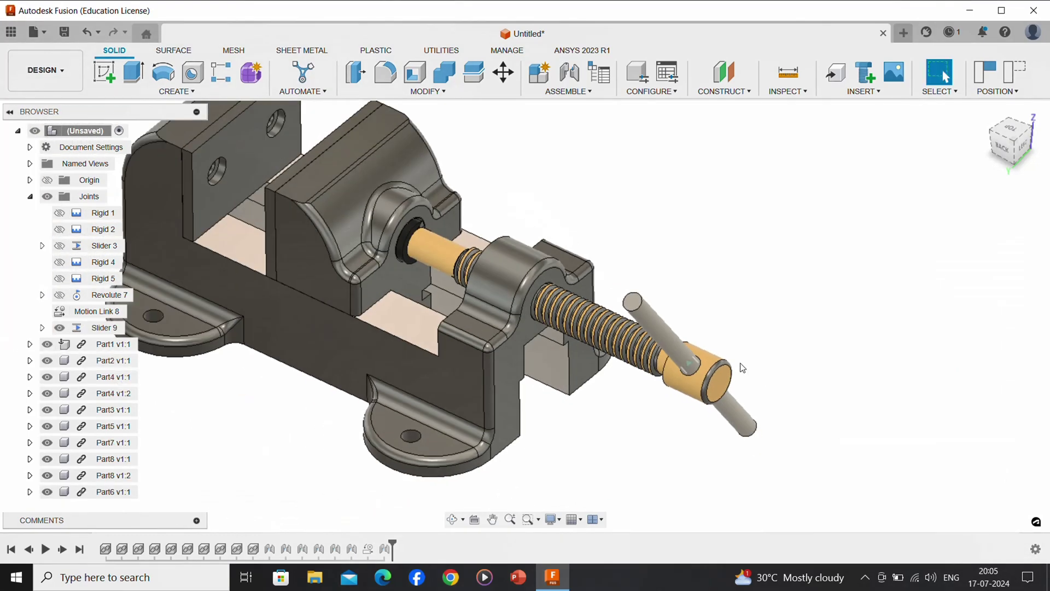
Create a rigid joint attaching one end of the handle bar to the hole of the nearer ball knob.
click(568, 91)
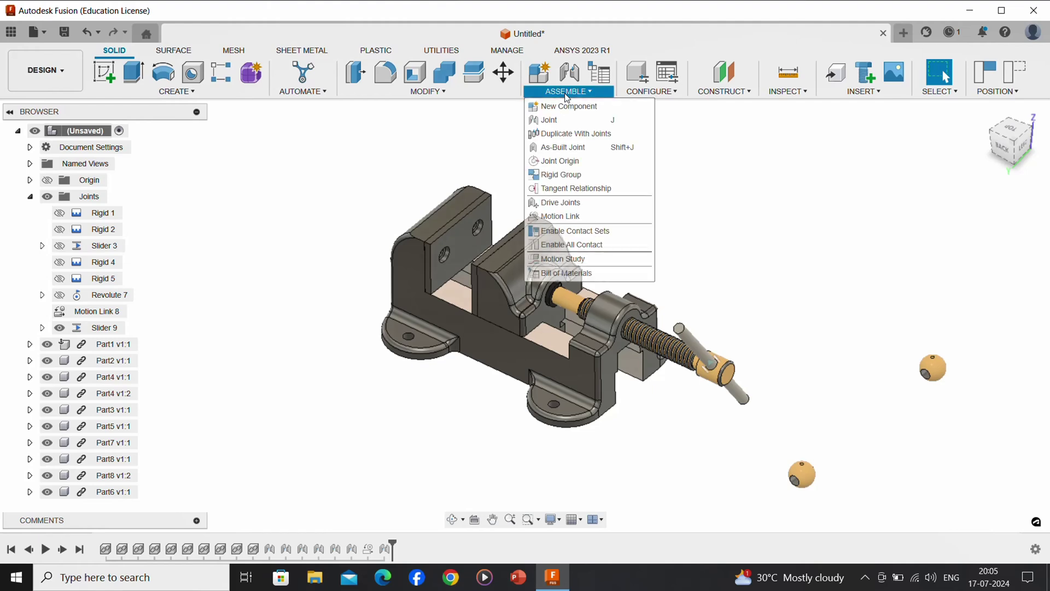
key(j)
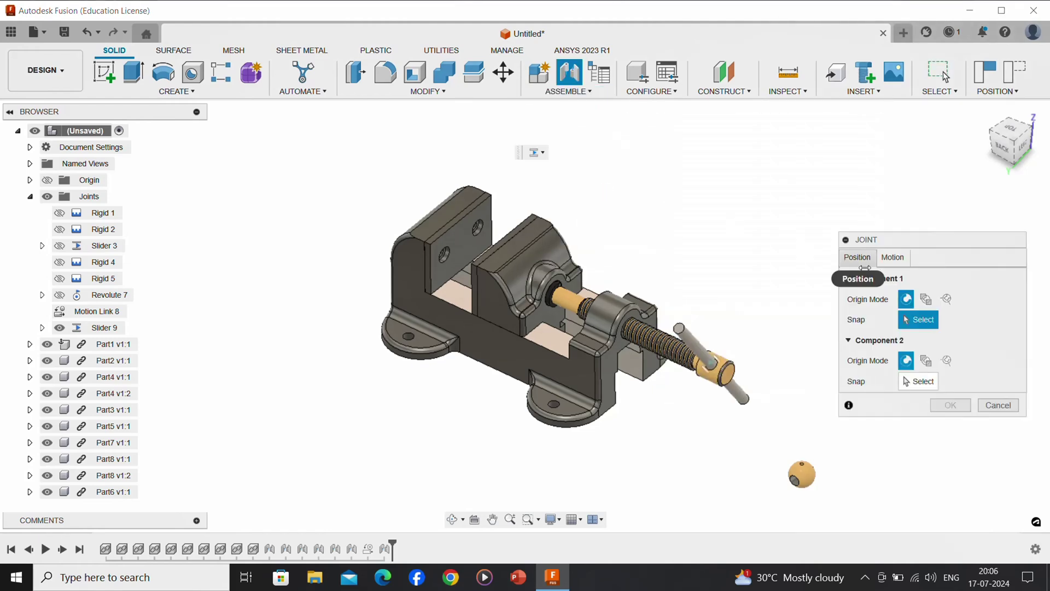
click(893, 257)
click(908, 278)
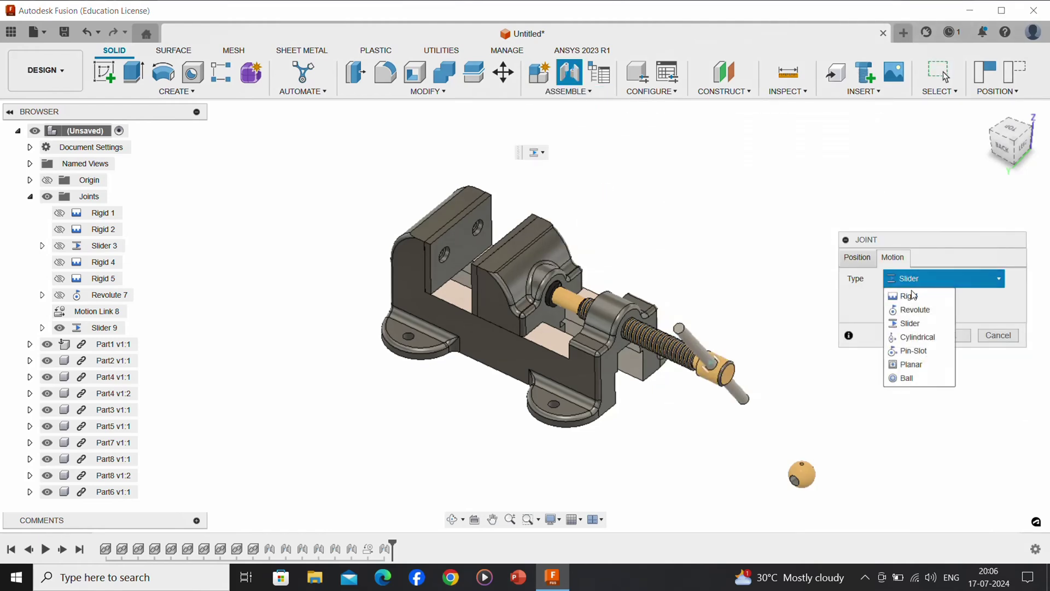
click(912, 295)
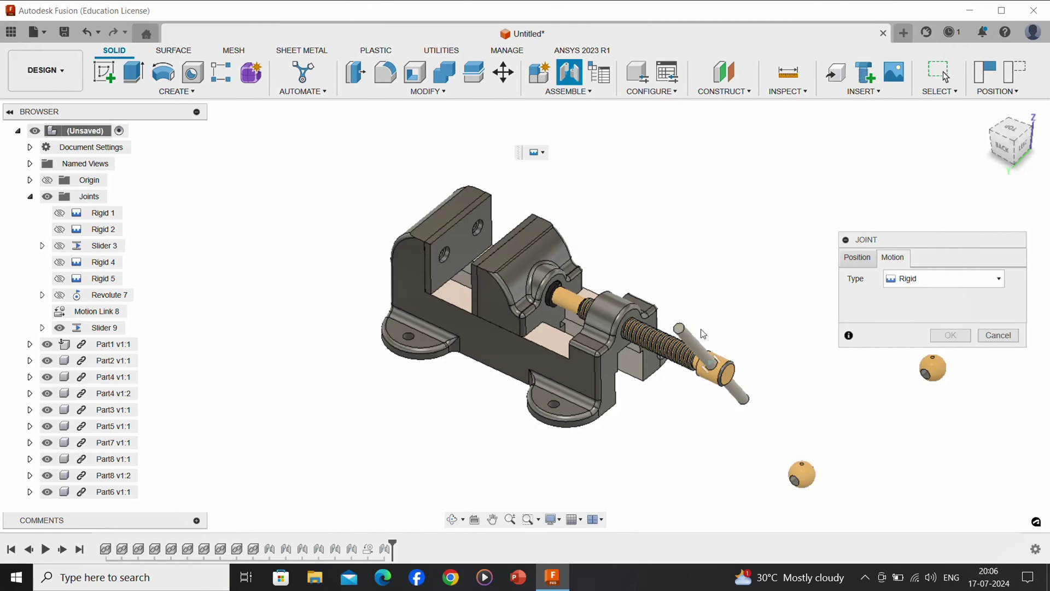
click(856, 260)
scroll(665, 323, up, 3)
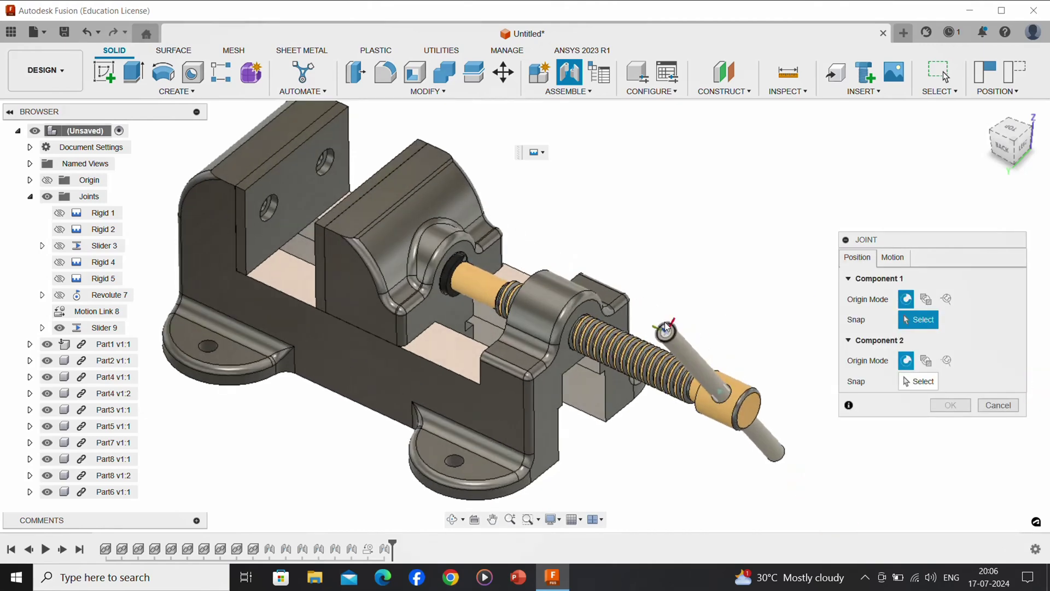
click(665, 327)
scroll(667, 325, down, 3)
scroll(738, 424, up, 4)
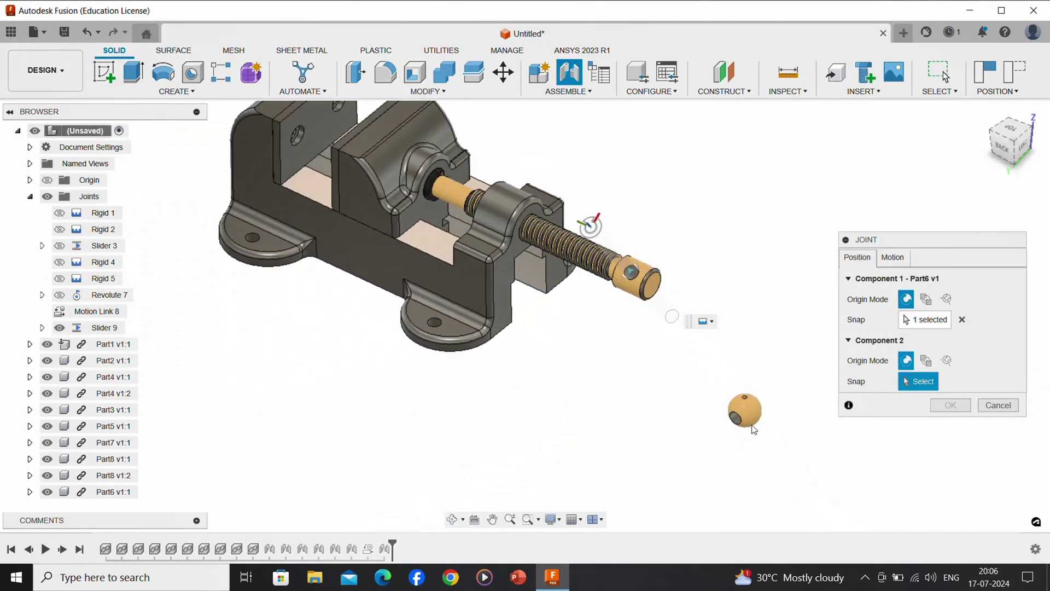
click(736, 420)
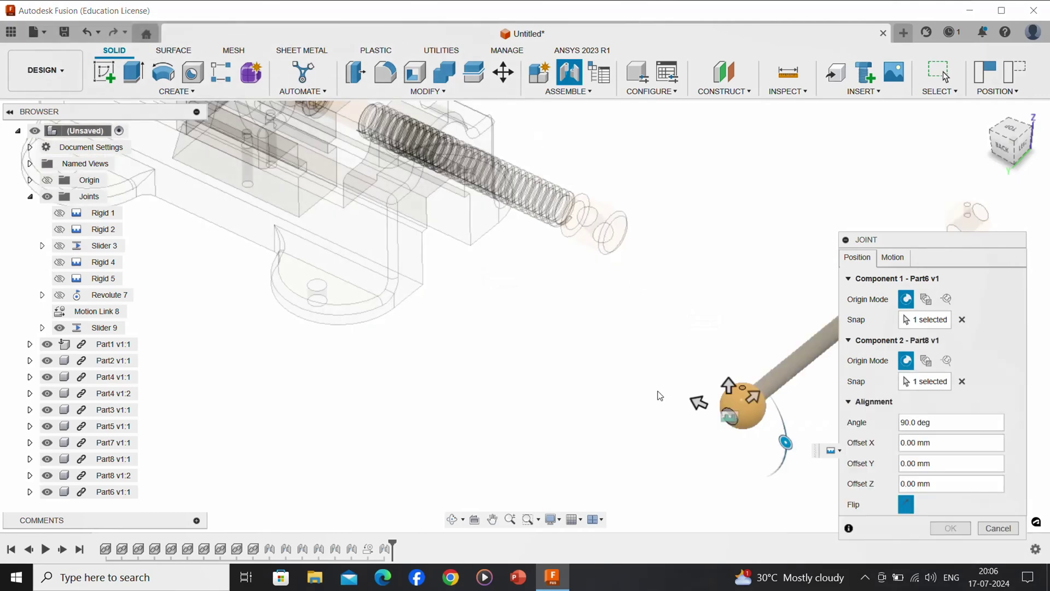
click(952, 529)
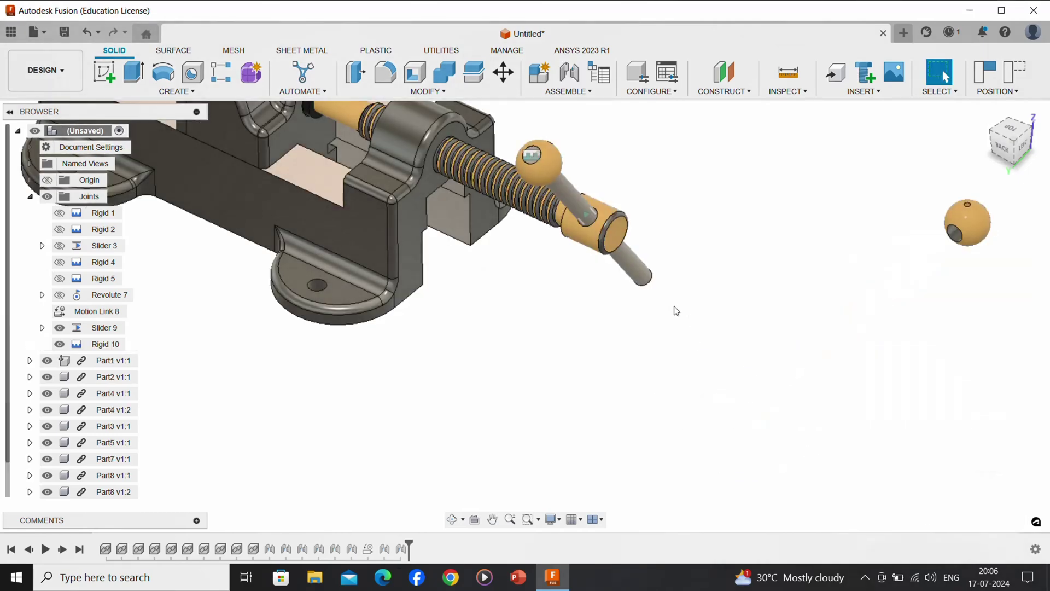
Create a rigid joint attaching the handle bar's free end to the hole of the remaining ball knob.
click(572, 92)
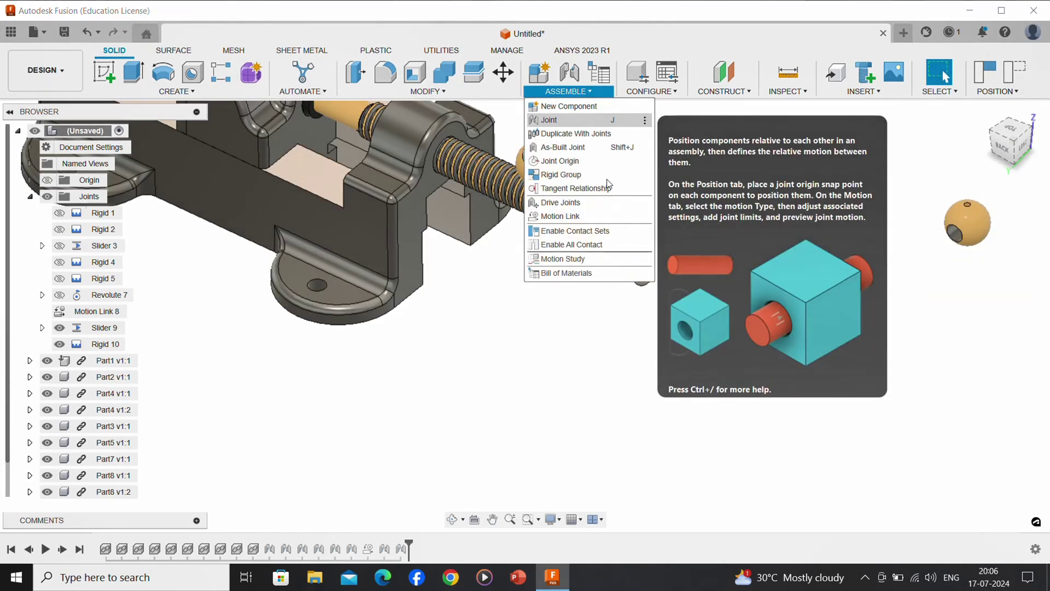
click(573, 122)
click(643, 277)
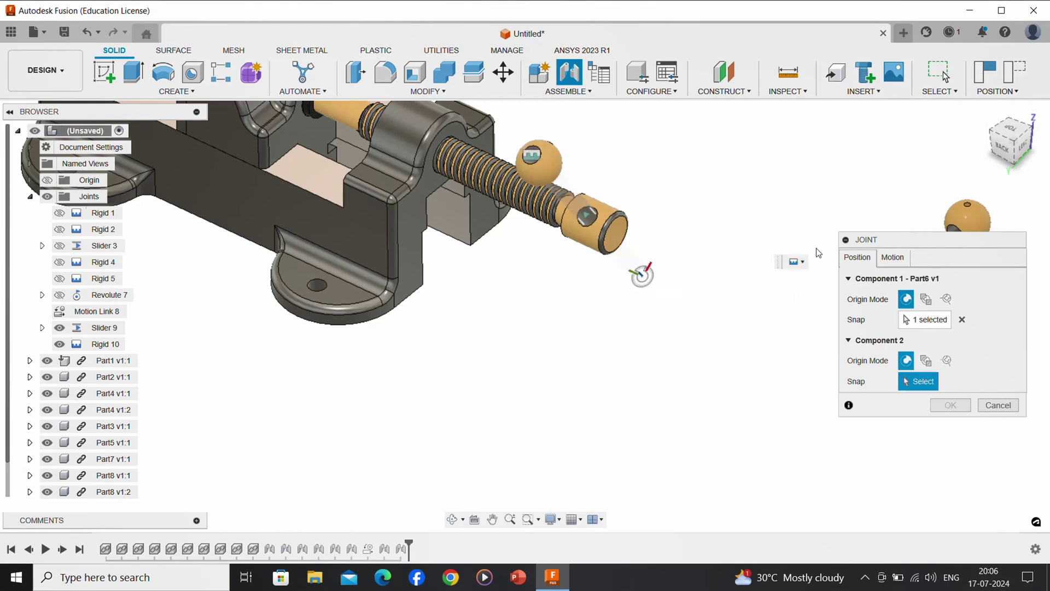
drag(937, 242, 800, 310)
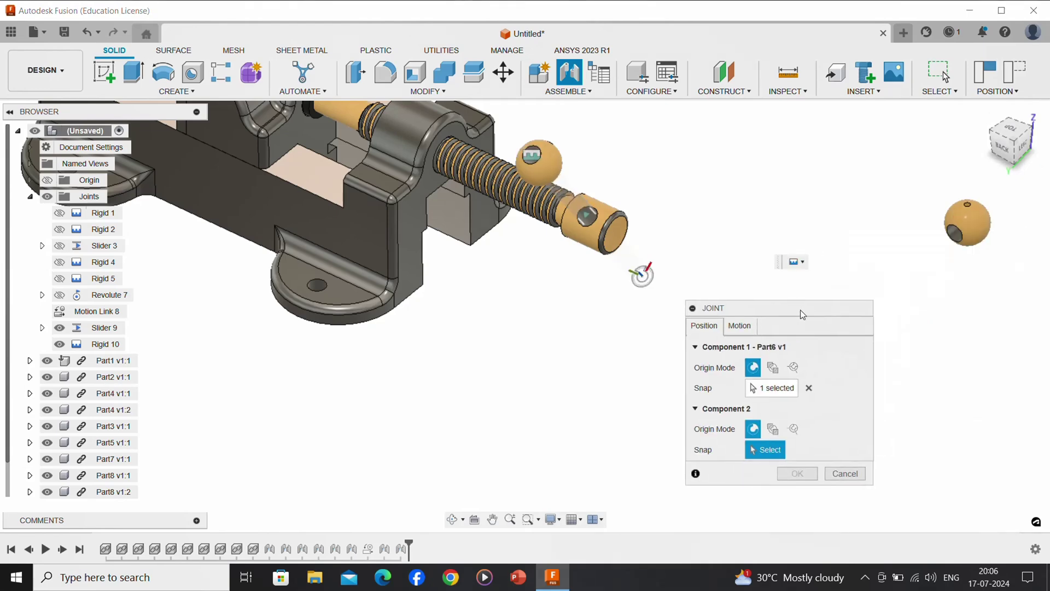
shift+middle_drag(900, 259, 991, 254)
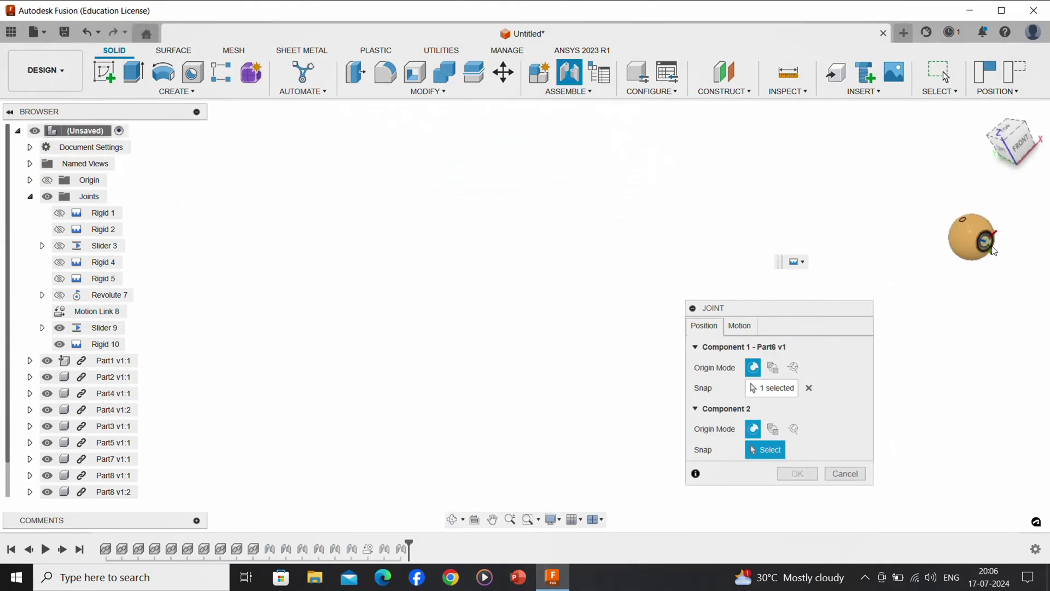
click(993, 248)
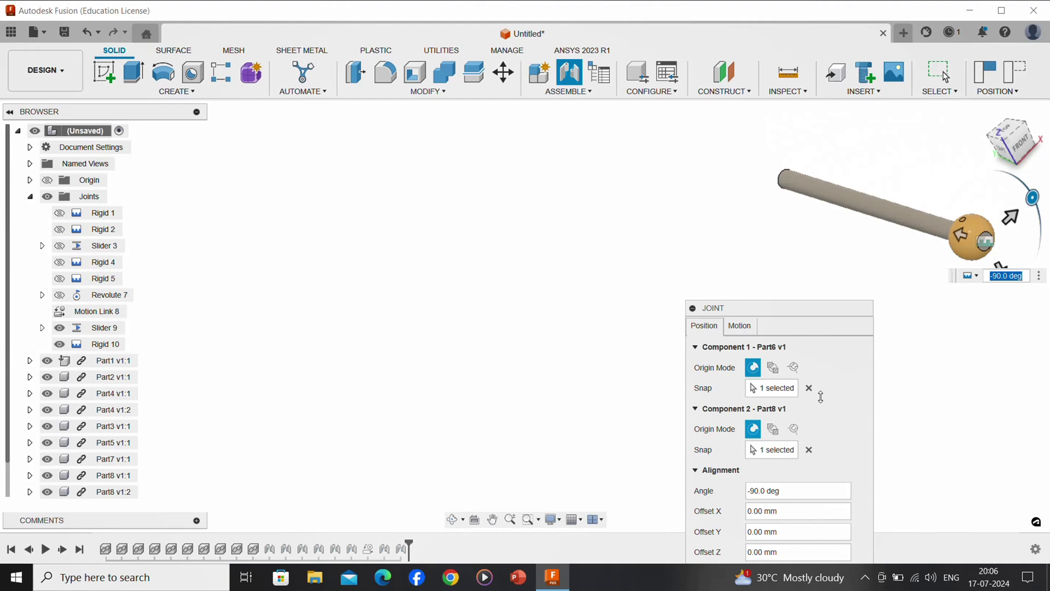
drag(790, 309, 746, 182)
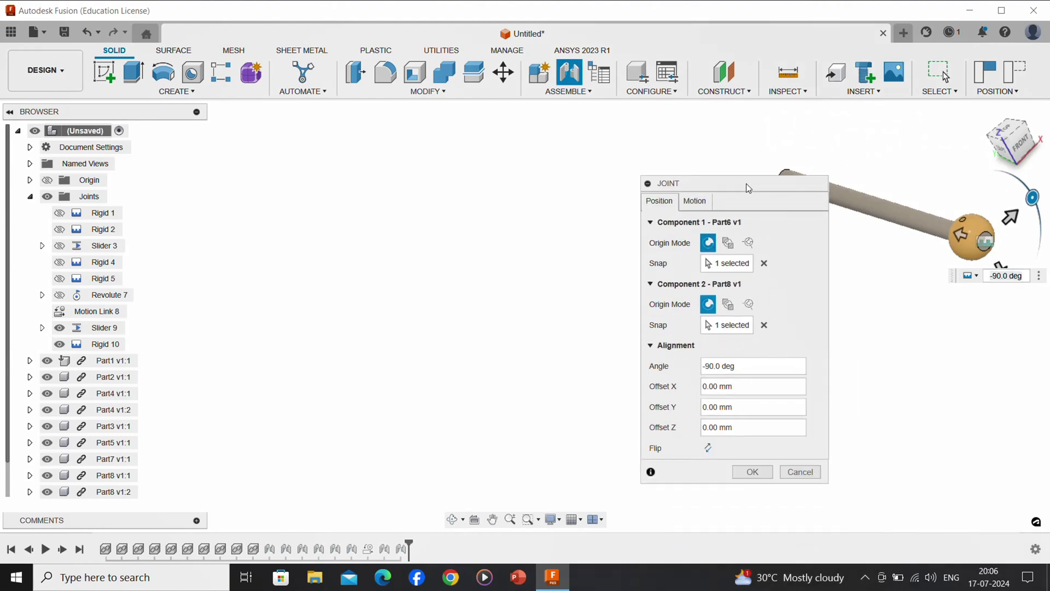
click(754, 470)
Animate the joint relationships of the clip-to-jaw revolute joint to check the vise's linked motion, and stop the animation.
shift+middle_drag(778, 202, 492, 273)
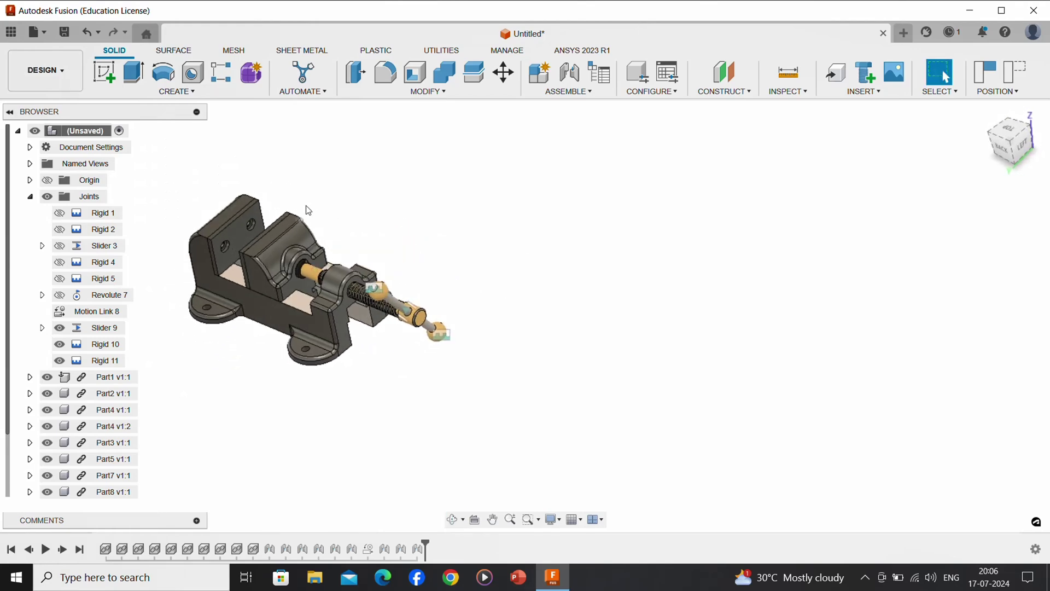
shift+middle_drag(354, 194, 390, 220)
scroll(434, 274, up, 2)
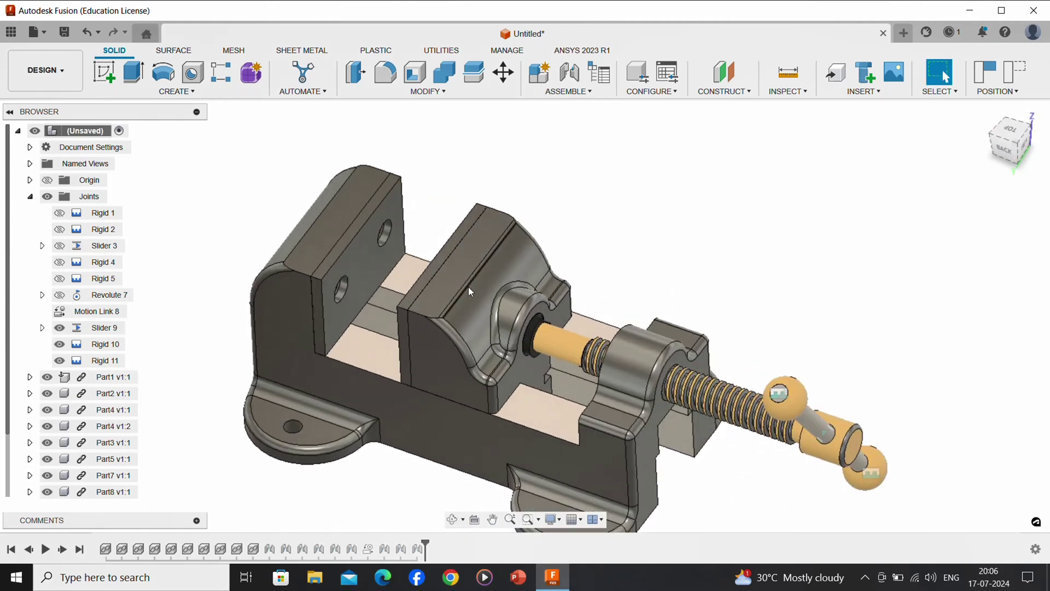
middle_drag(469, 287, 449, 240)
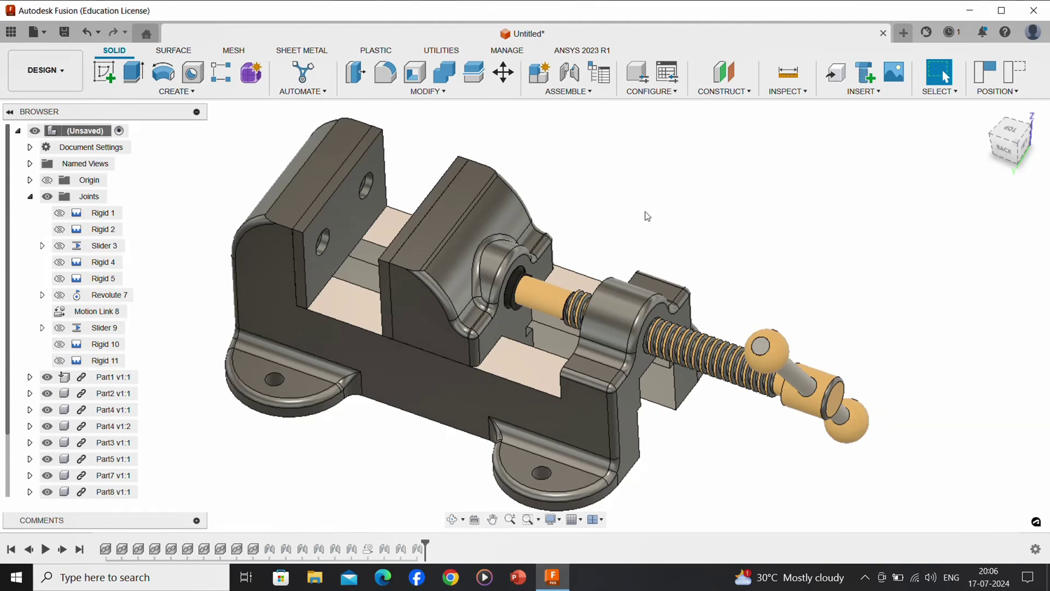
right_click(93, 296)
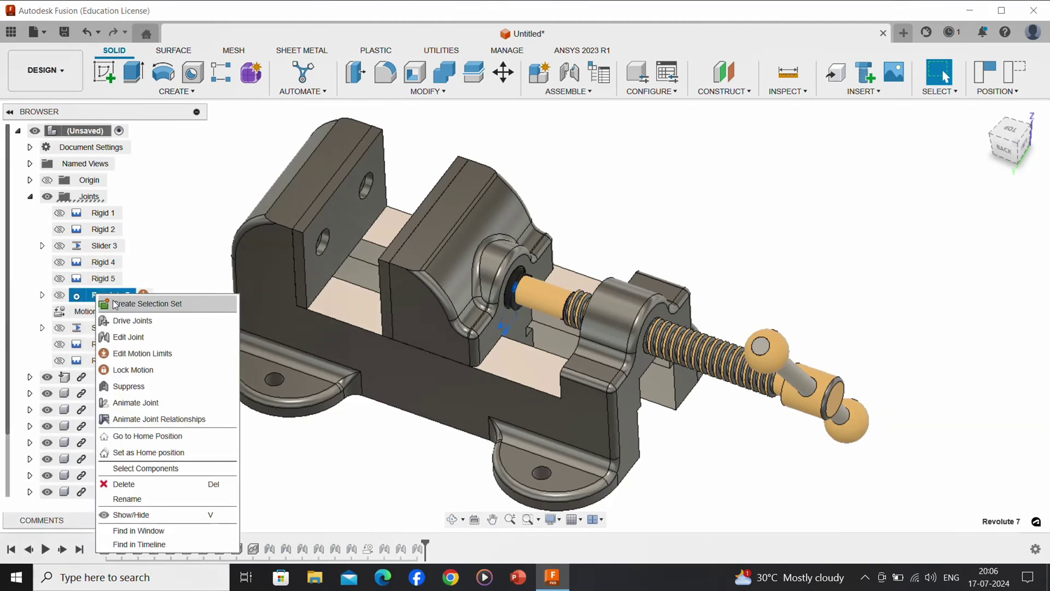
click(132, 419)
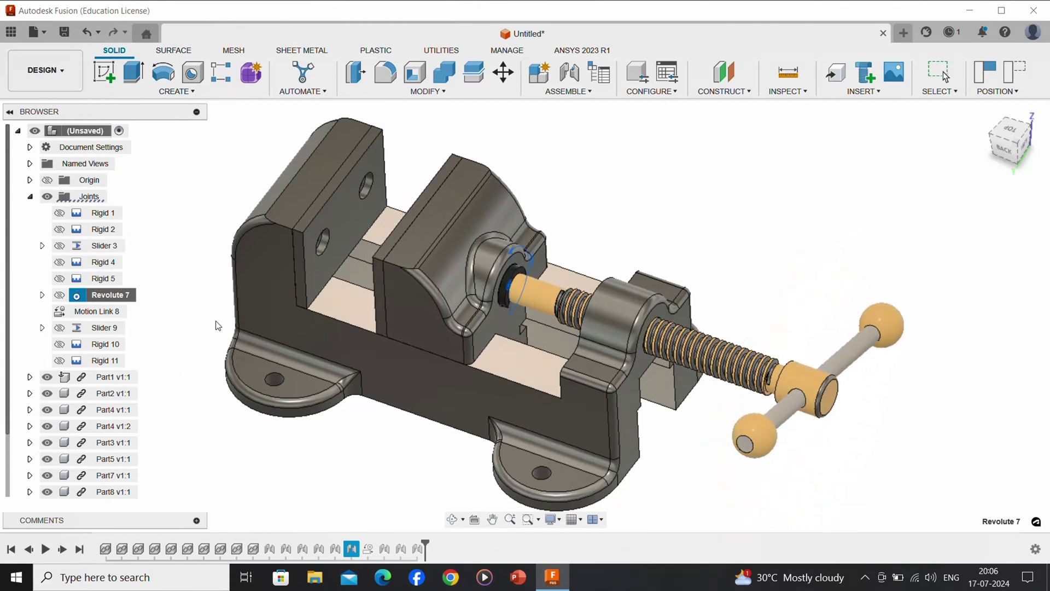
key(Escape)
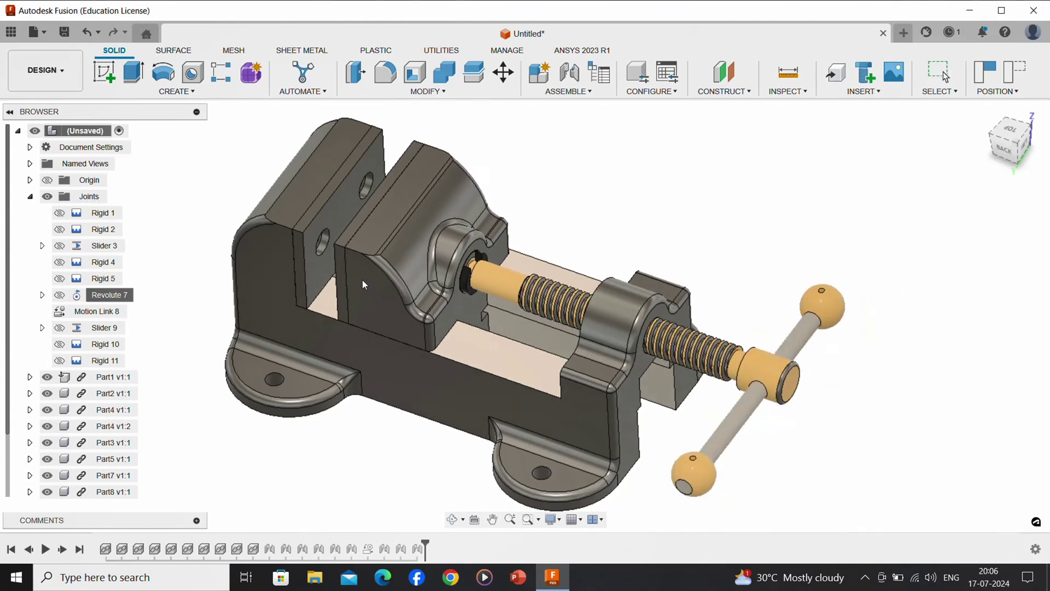